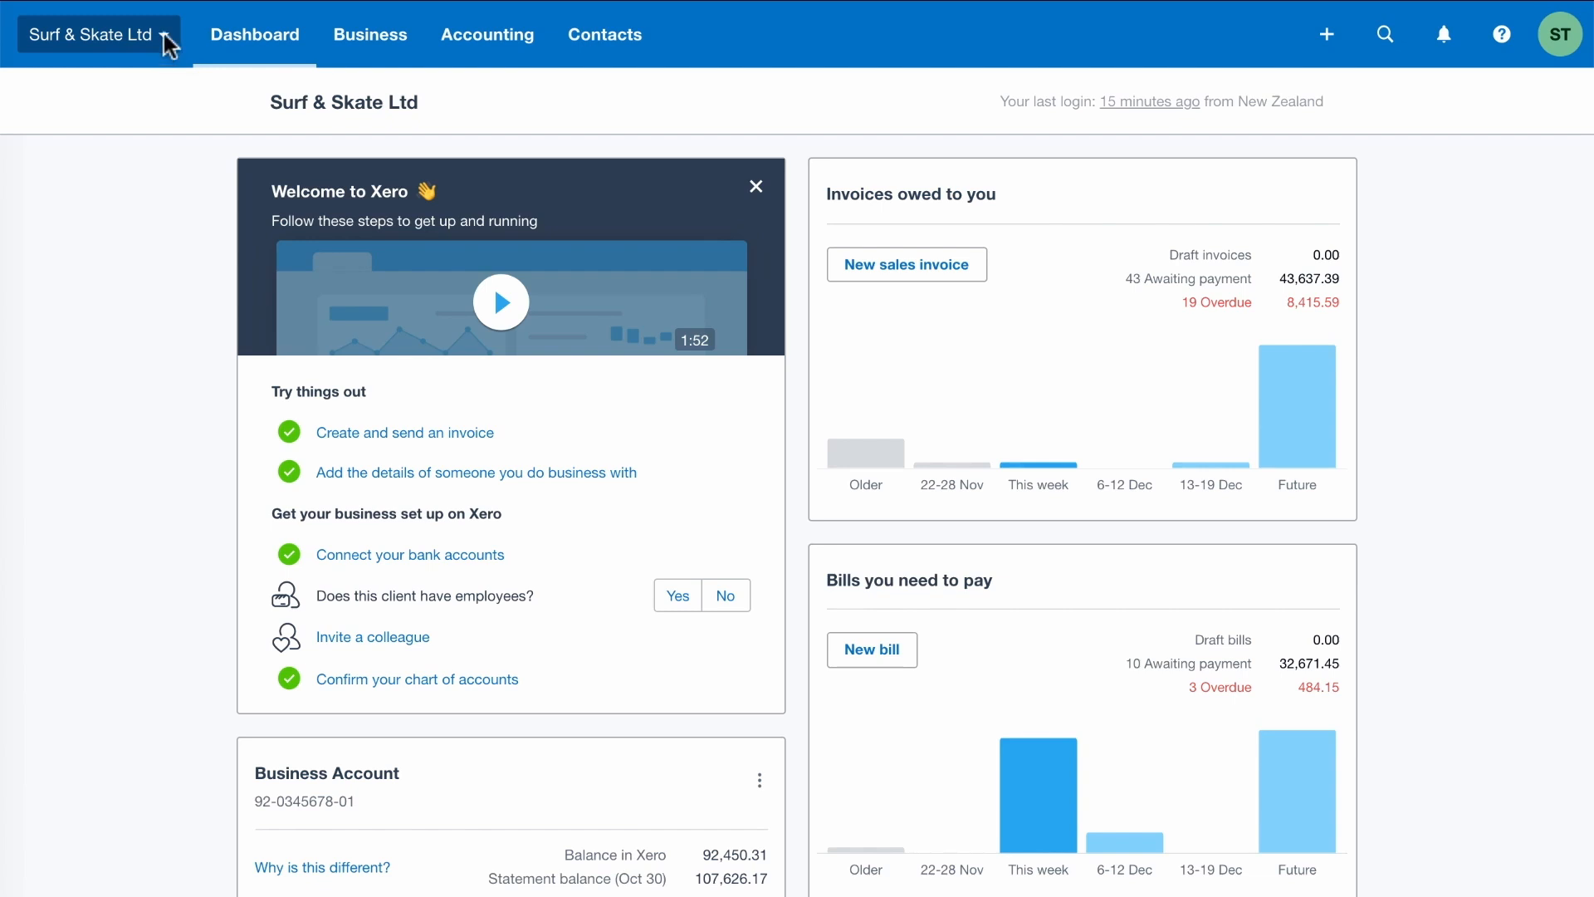
# Give your own user account Payroll admin access in the organisation's user settings
pyautogui.click(164, 35)
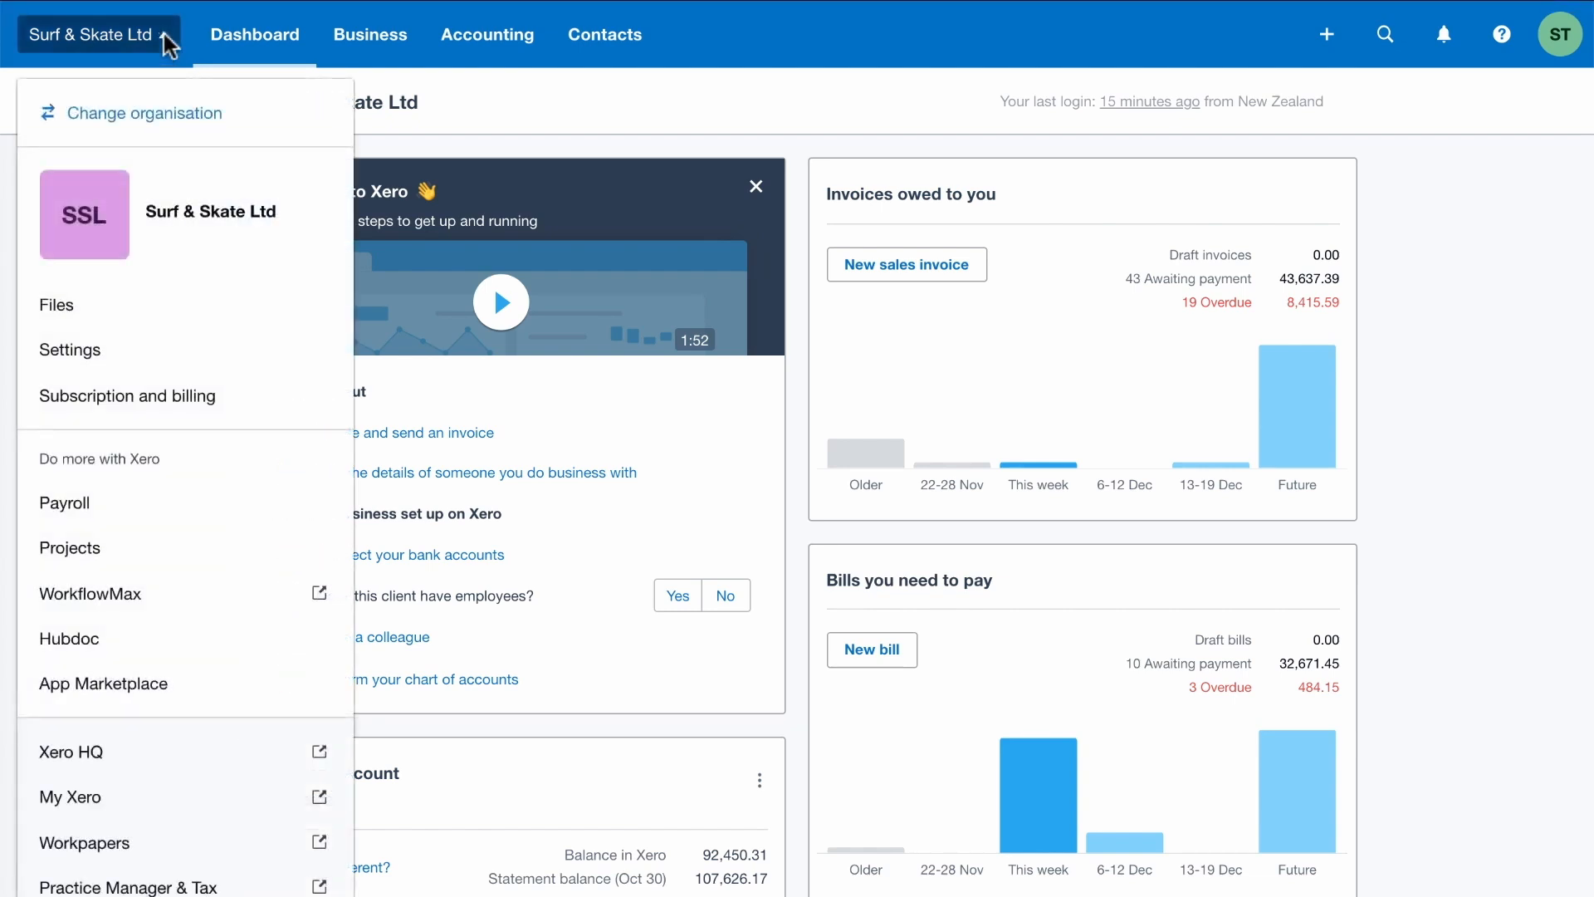
pyautogui.click(87, 354)
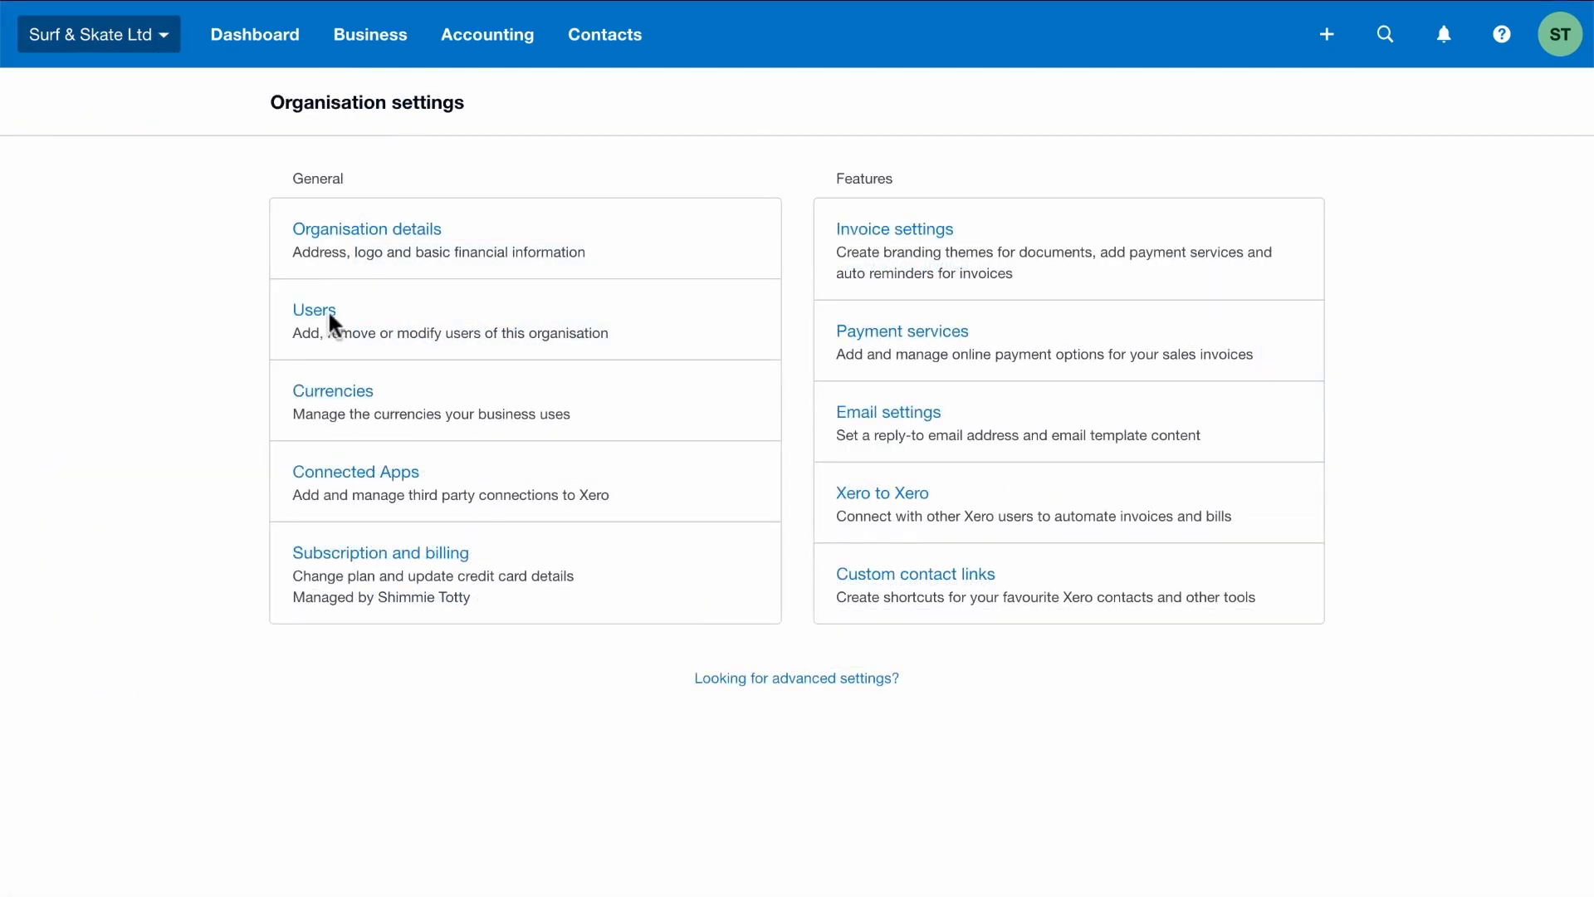
pyautogui.click(324, 312)
pyautogui.click(254, 357)
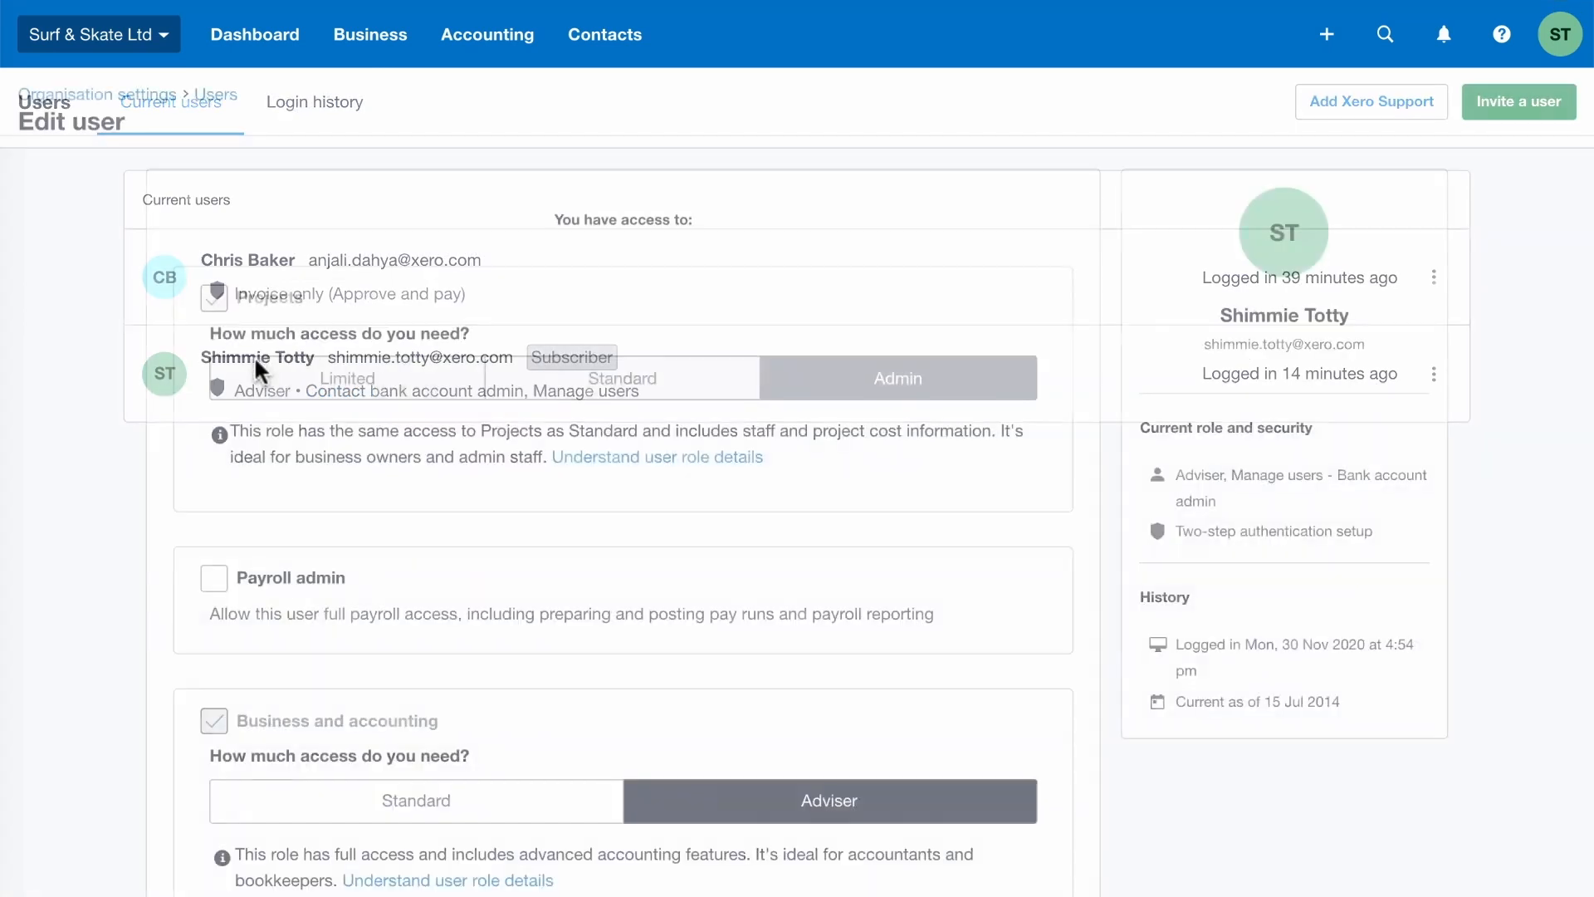
pyautogui.click(214, 579)
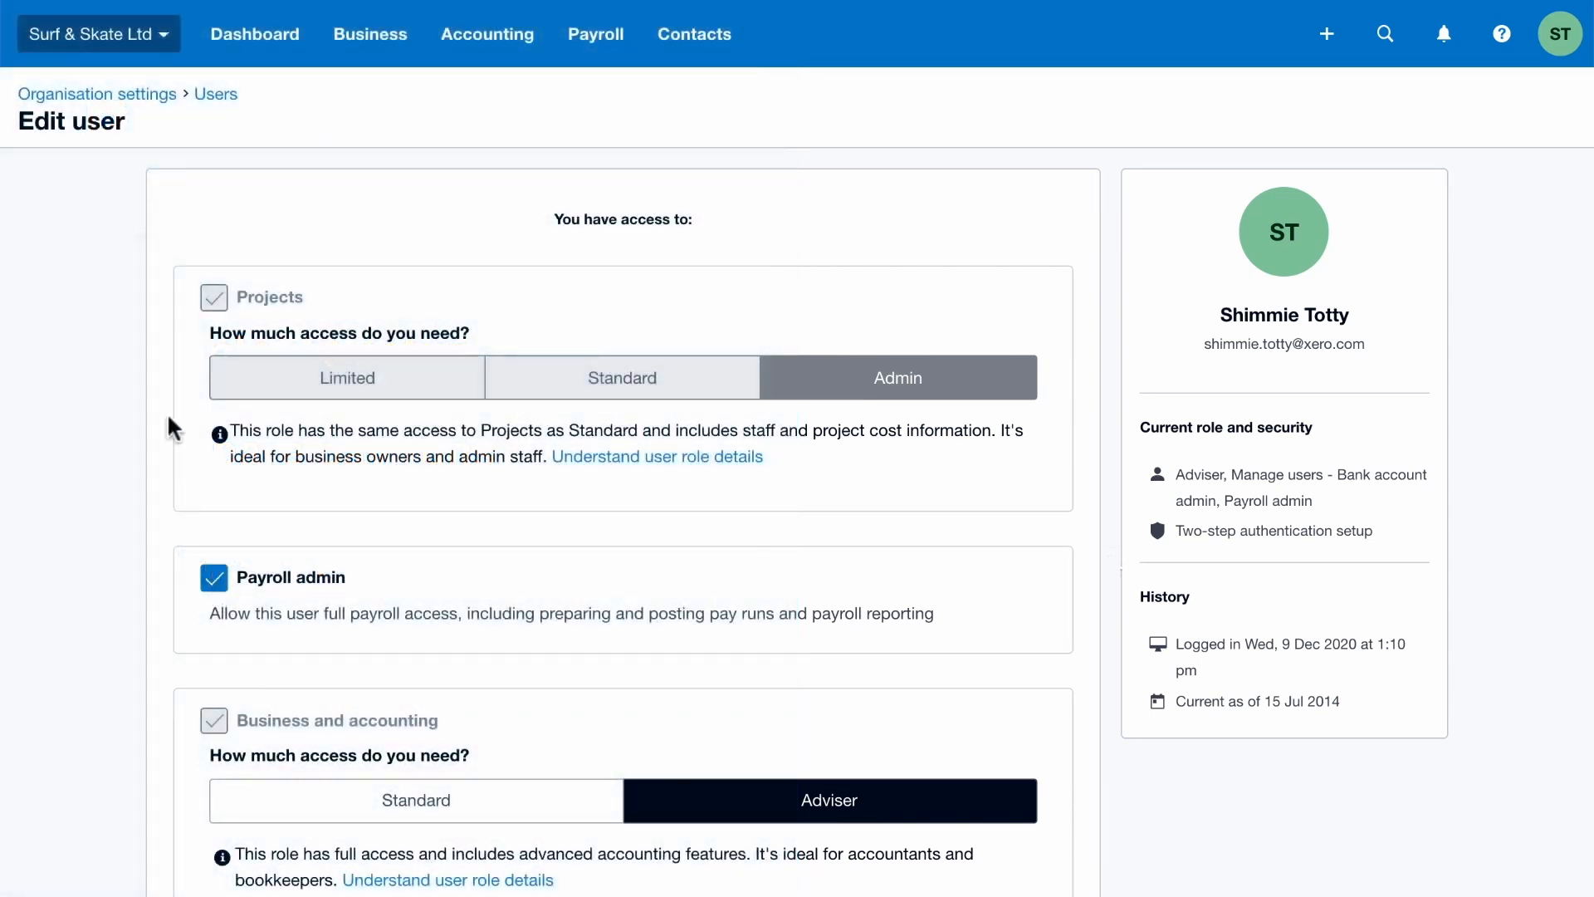
# Open payroll settings and enter the employer IRD number
pyautogui.click(82, 95)
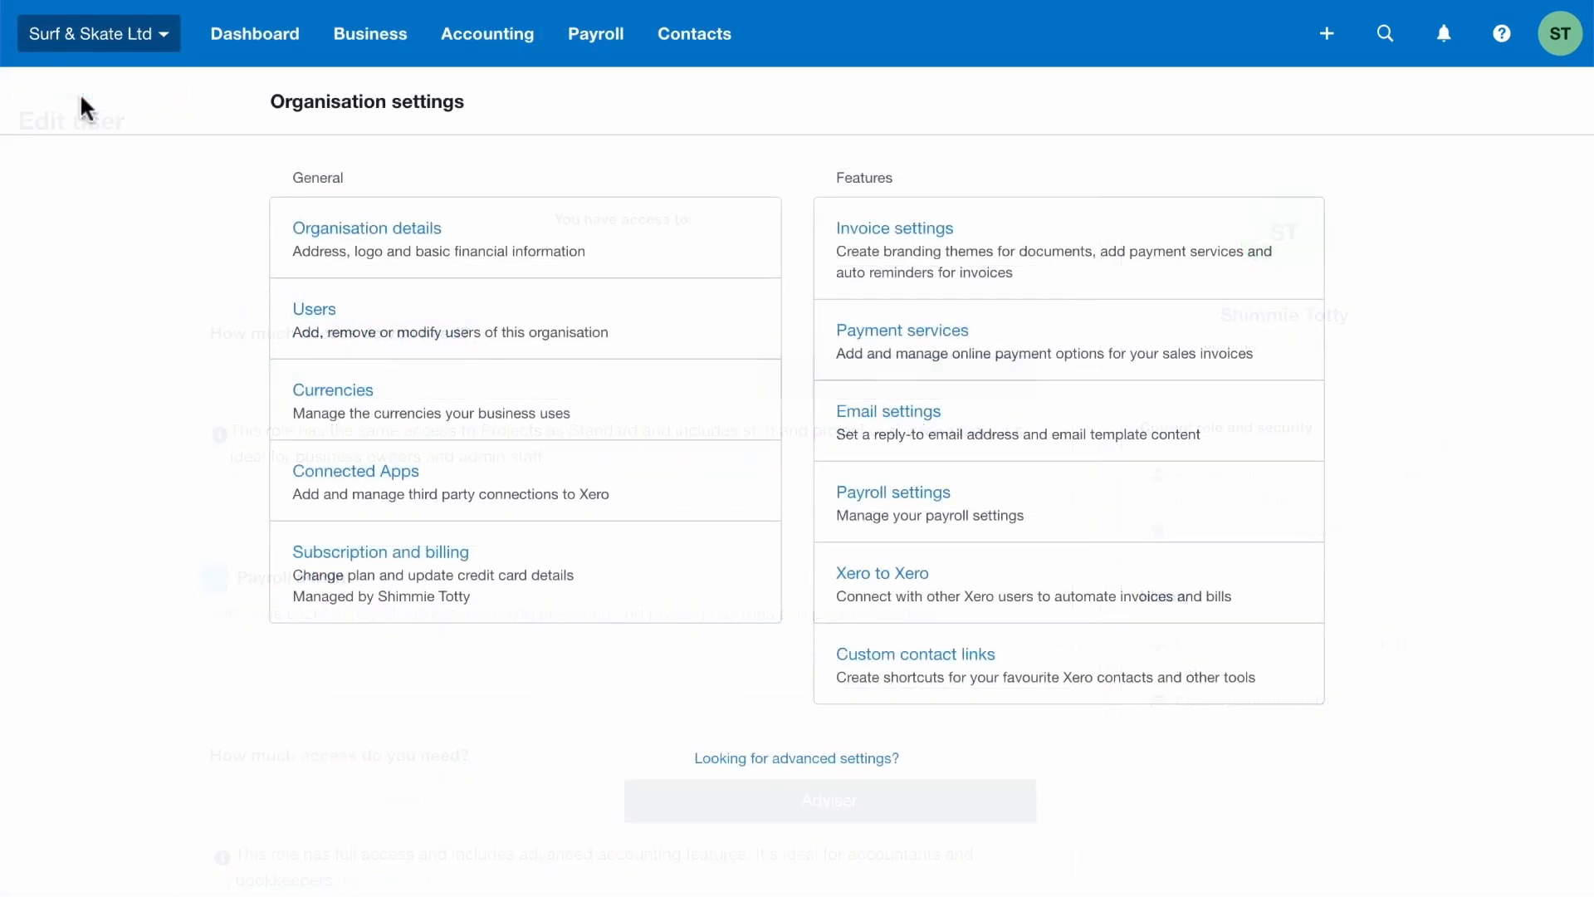
pyautogui.click(873, 493)
pyautogui.click(1216, 306)
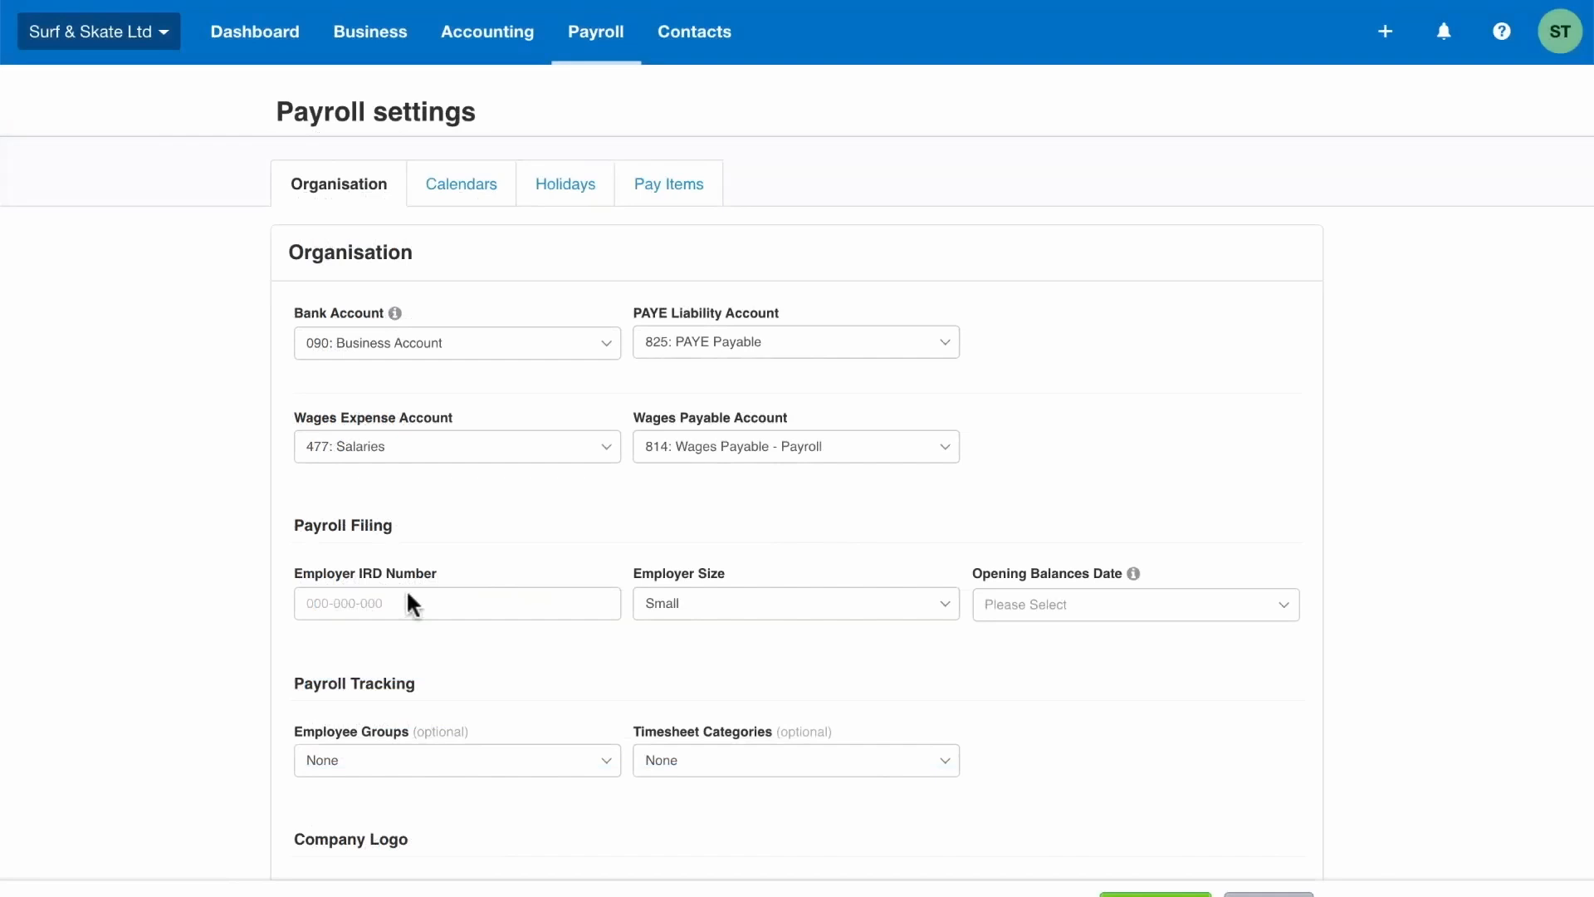
pyautogui.click(402, 595)
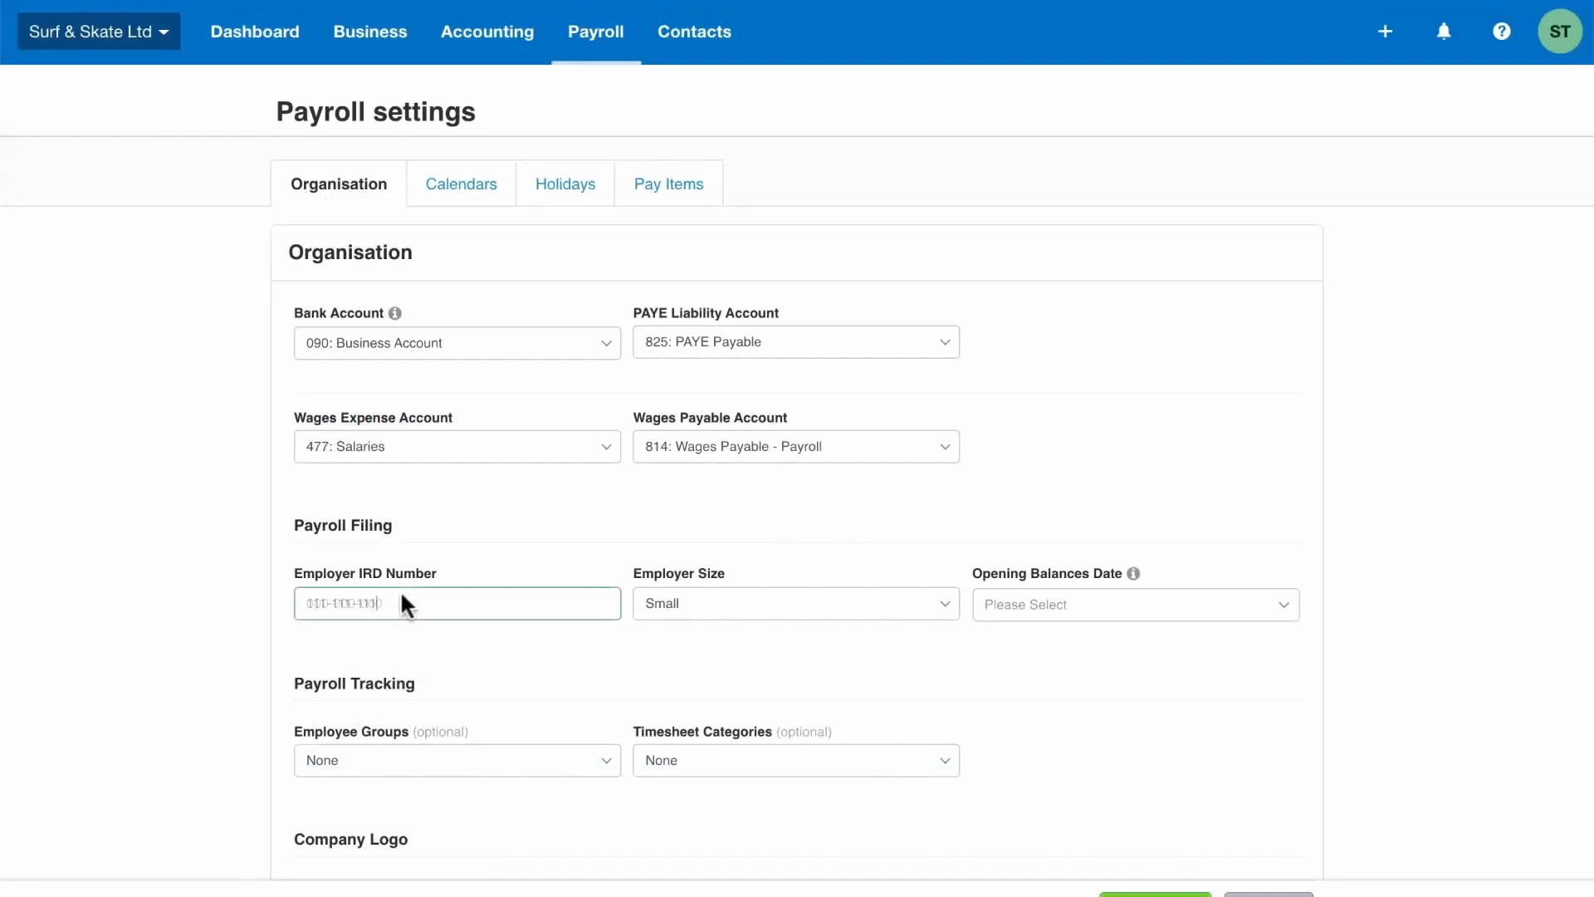
pyautogui.write('111-111-111')
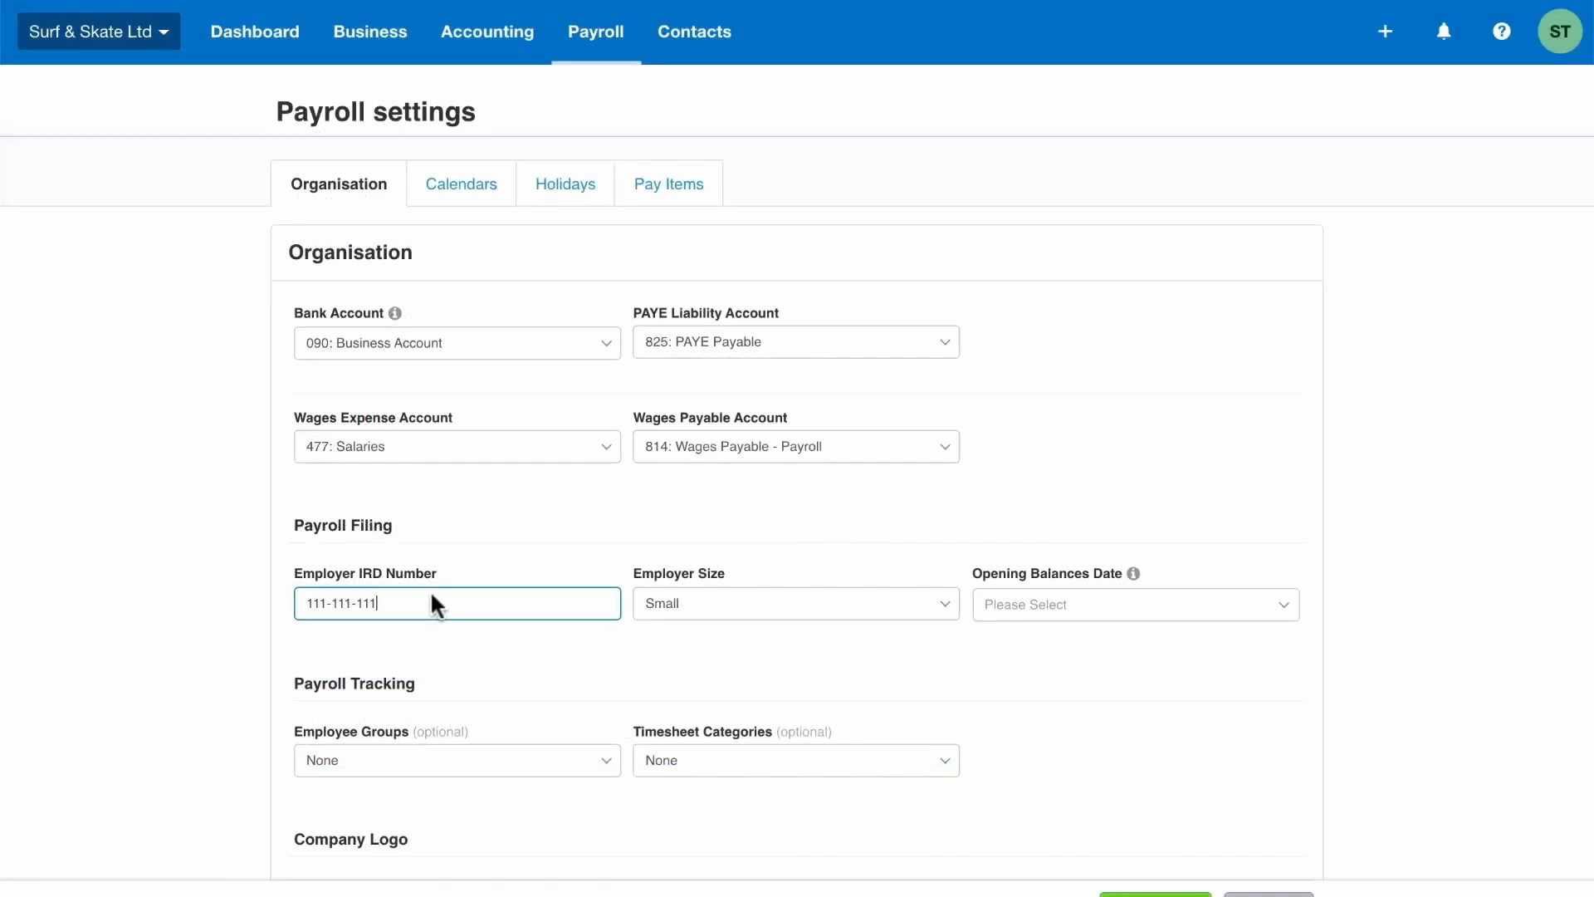
# Set the opening balances date to 01 Nov 2020 and the employee groups tracking to Store
pyautogui.click(943, 602)
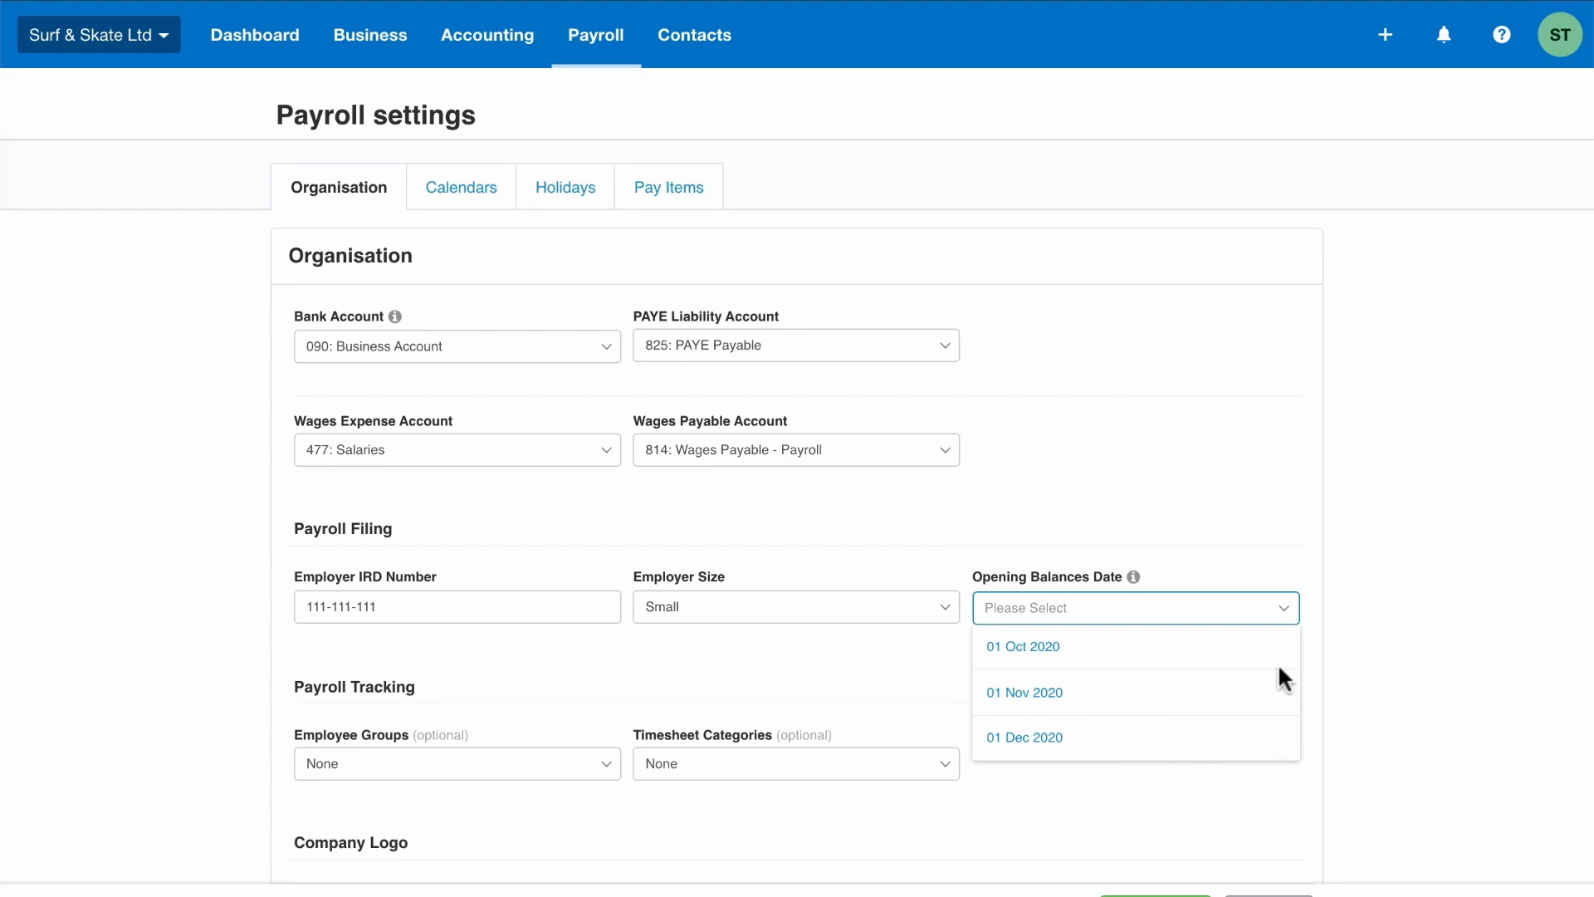
pyautogui.click(1070, 683)
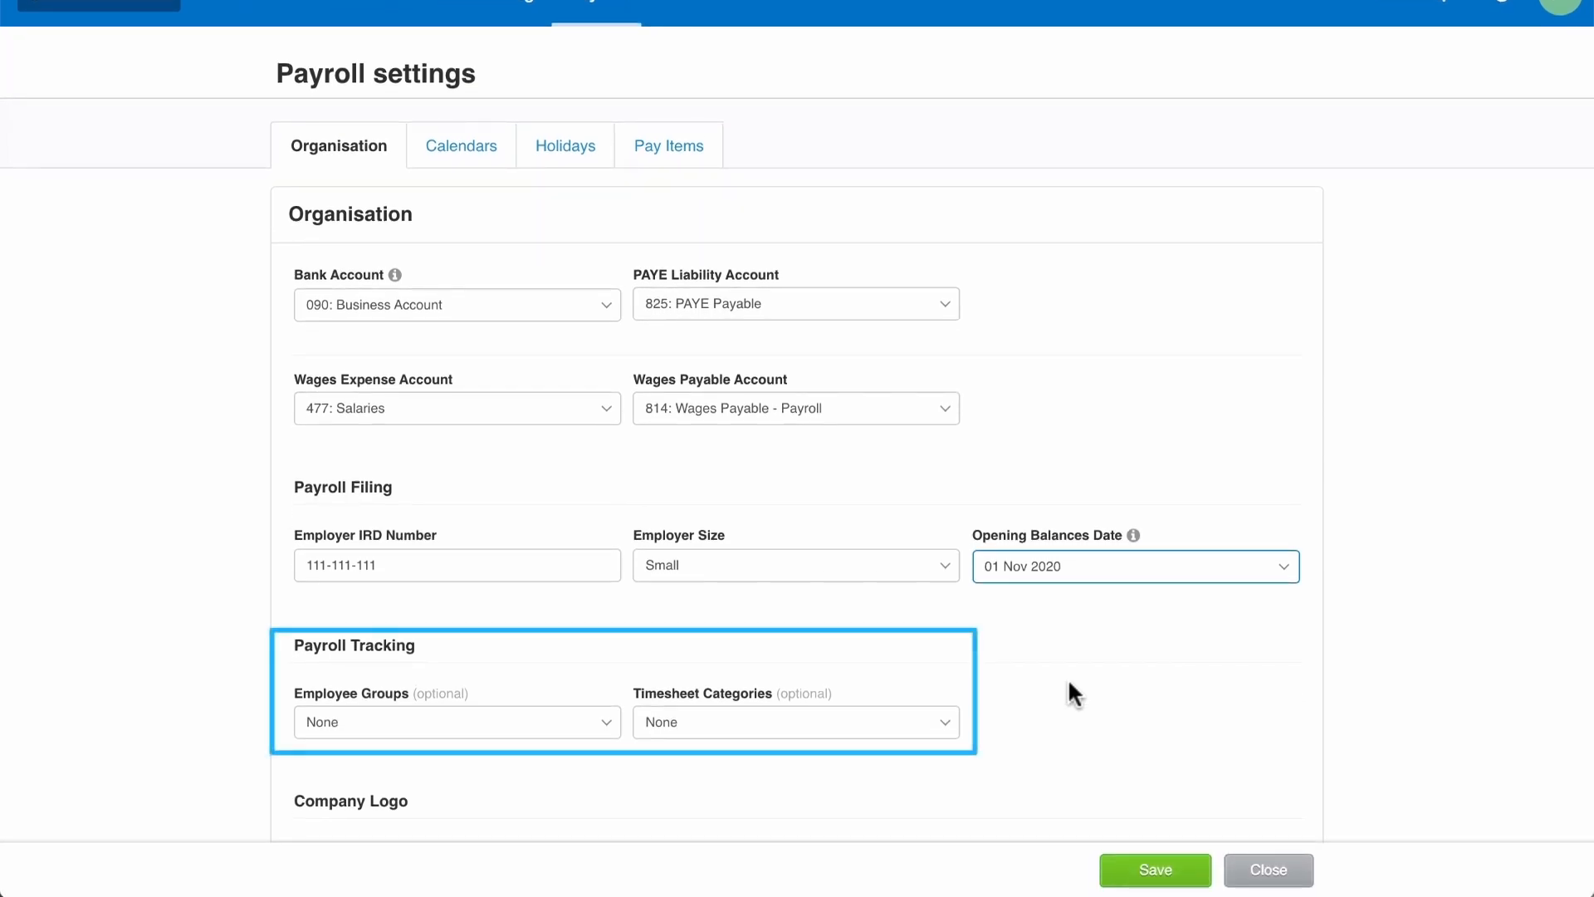
pyautogui.click(602, 719)
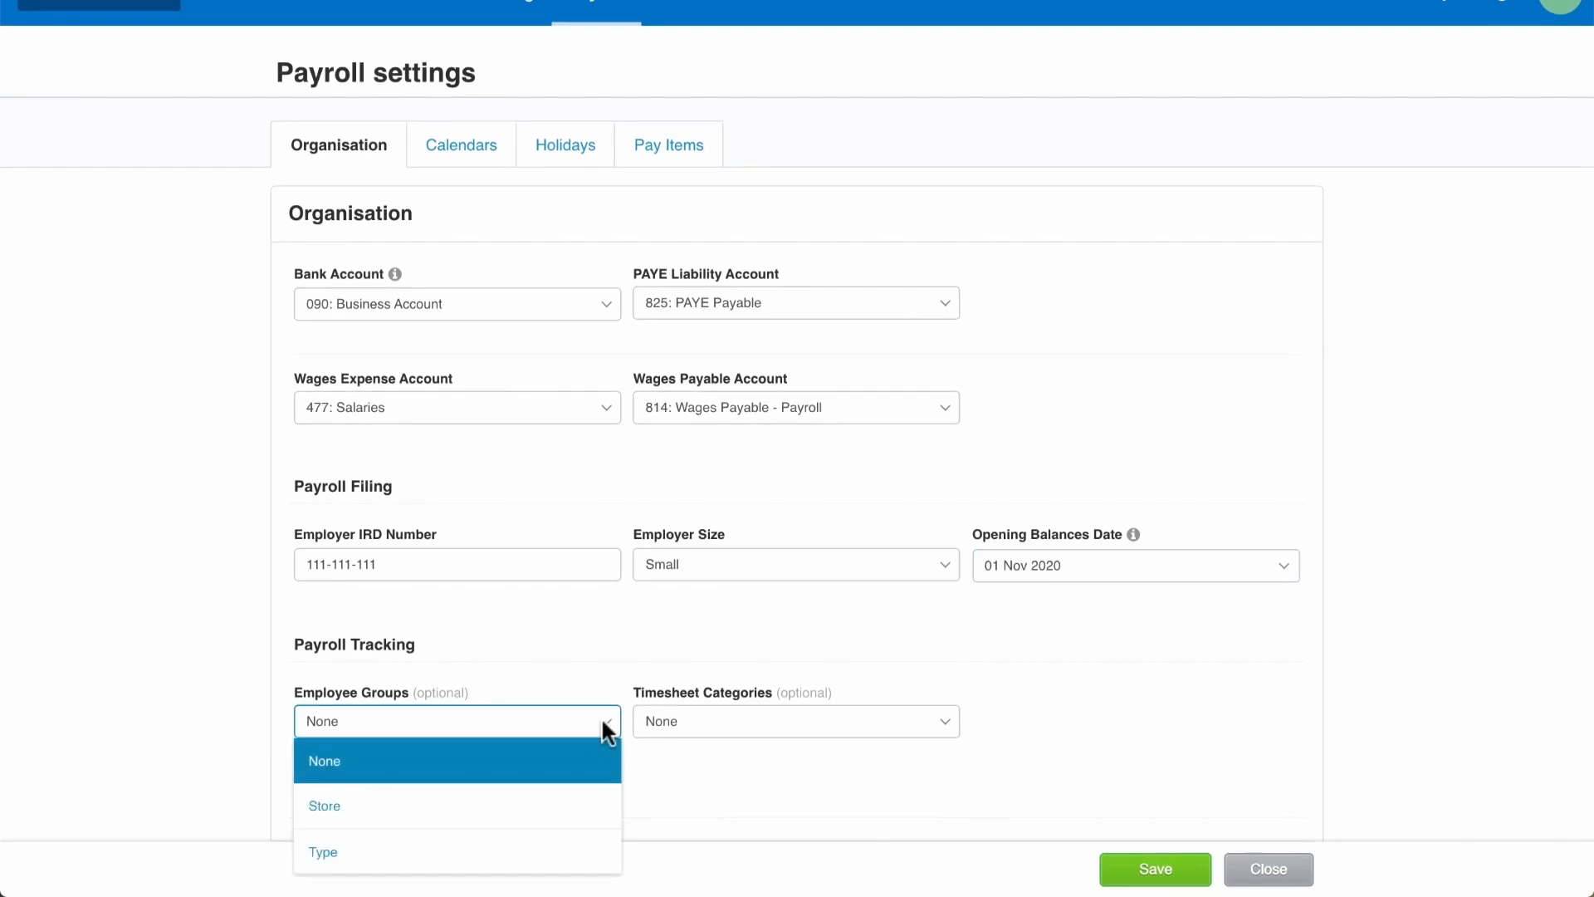
pyautogui.click(348, 804)
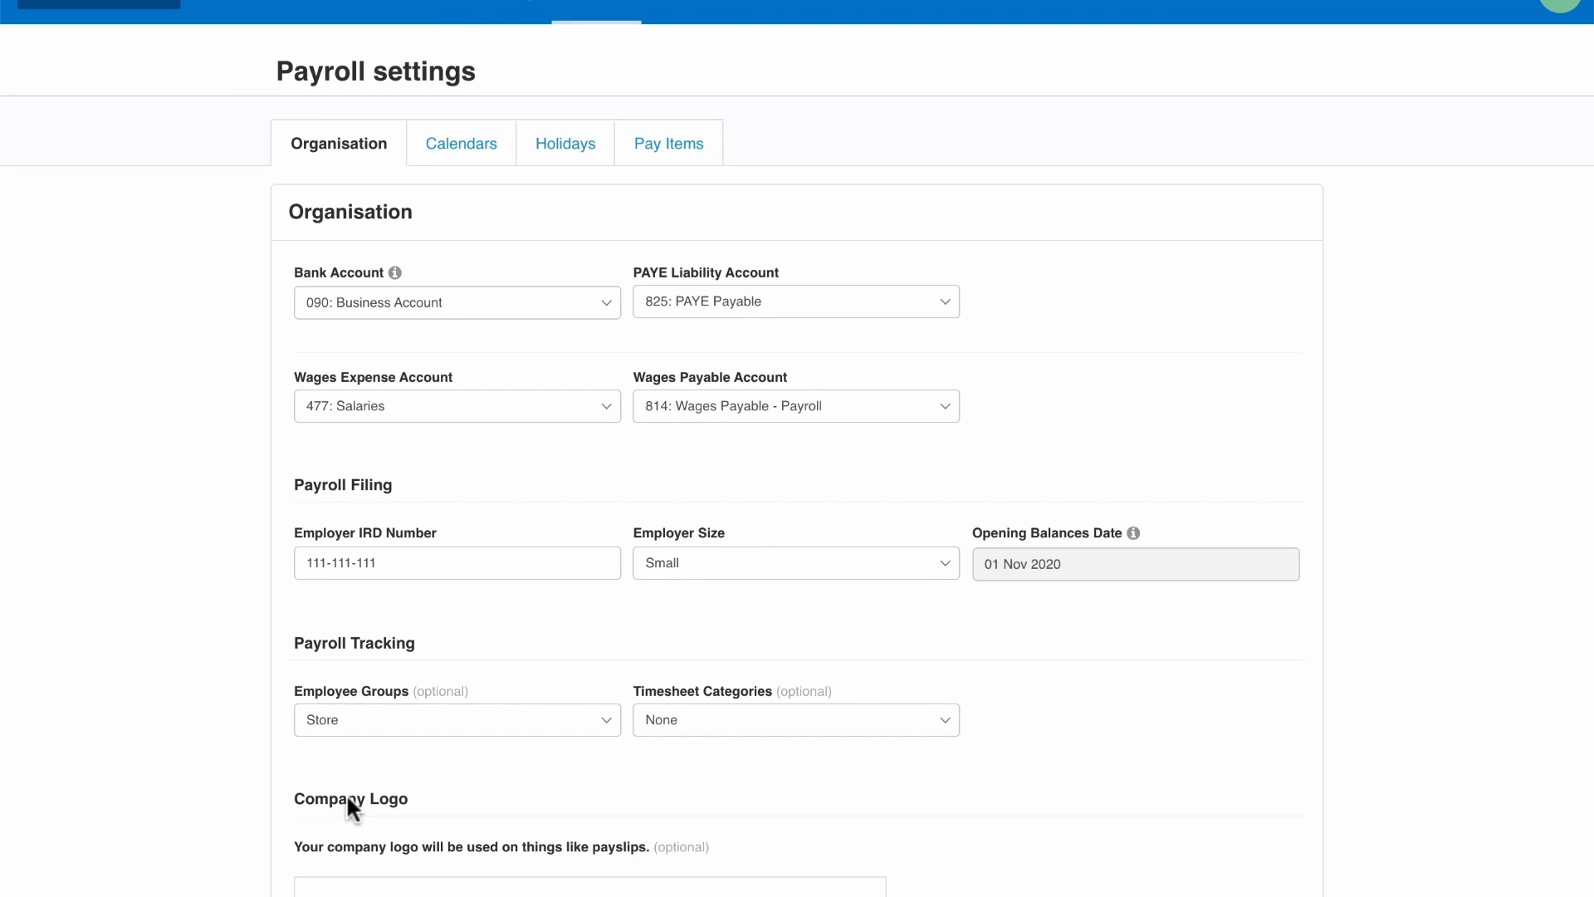
# Add a Monthly pay calendar starting 5 Oct 2020 with the next payment date 2 Nov 2020
pyautogui.scroll(-4, 346, 794)
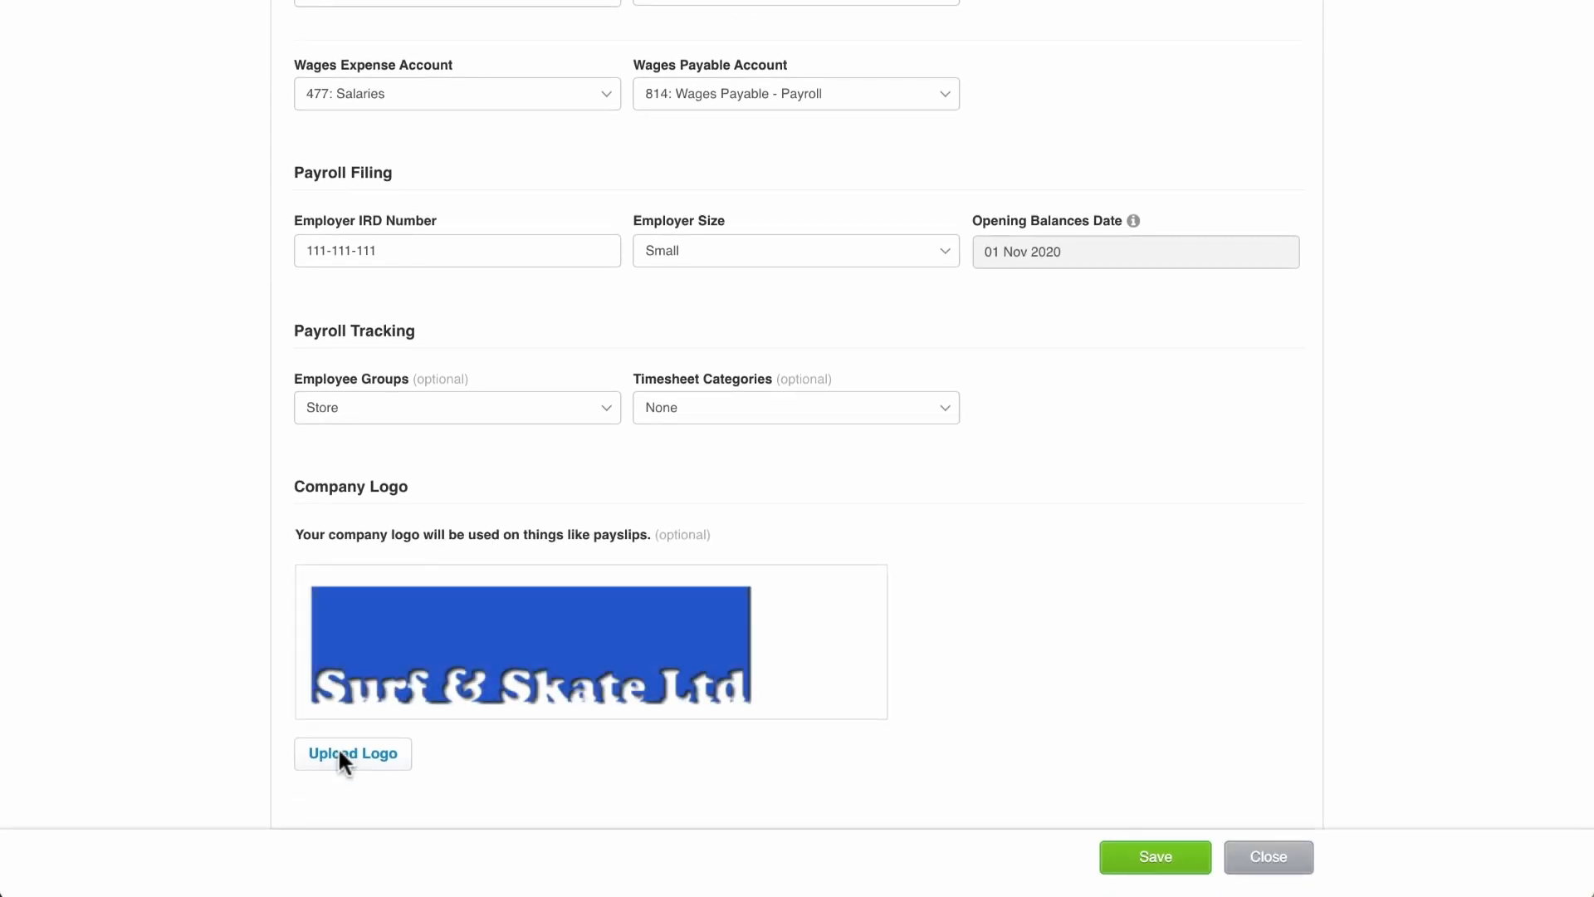
pyautogui.scroll(5, 390, 513)
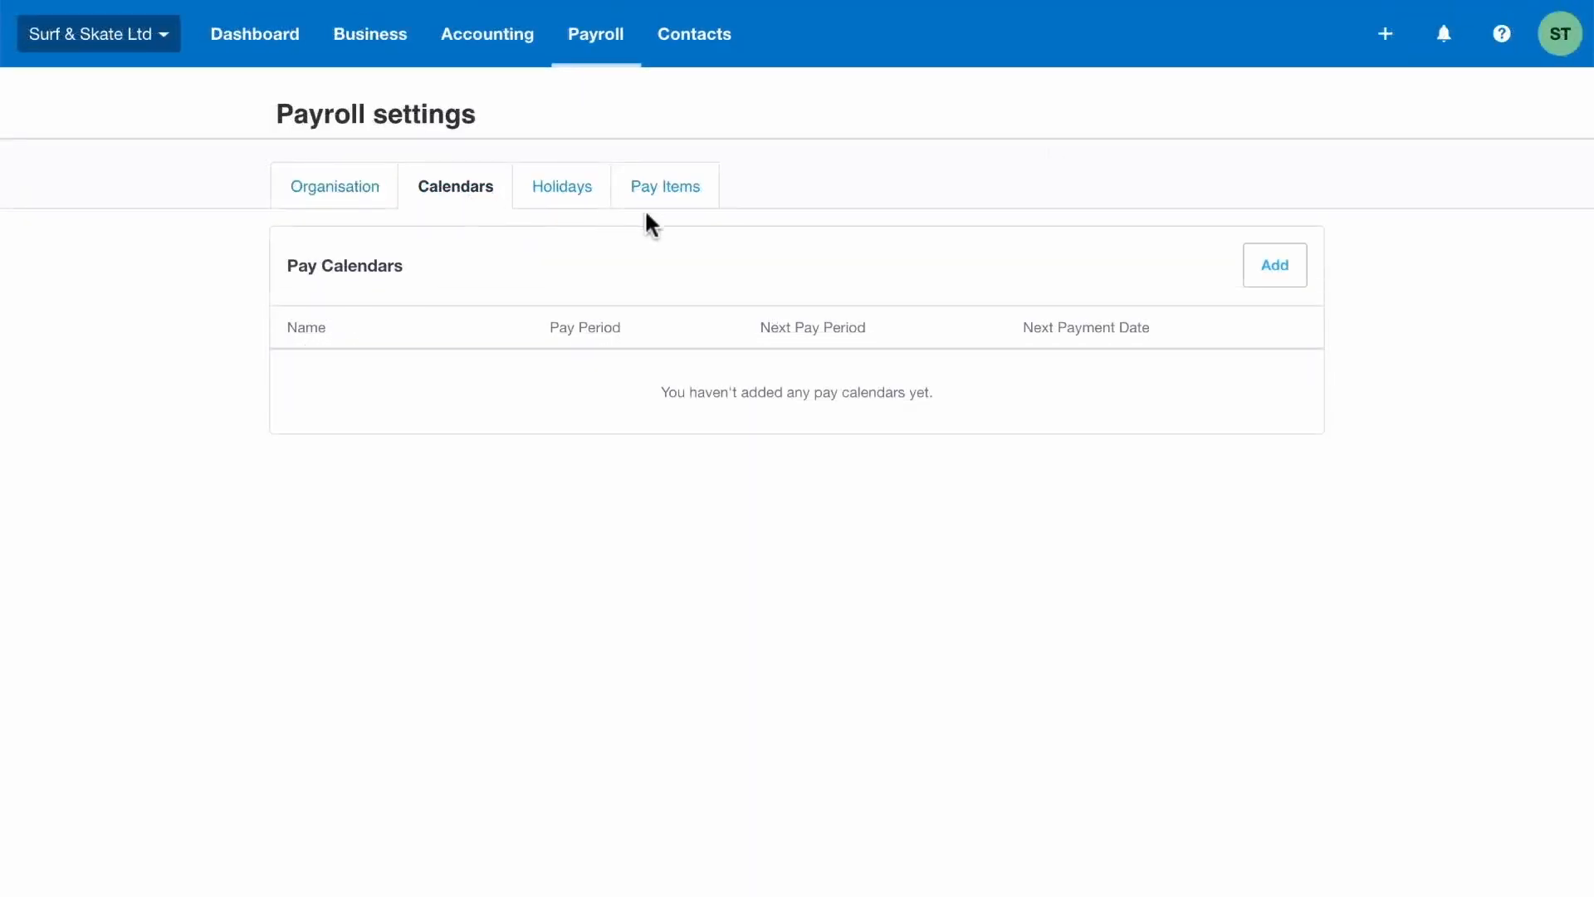
pyautogui.click(1276, 274)
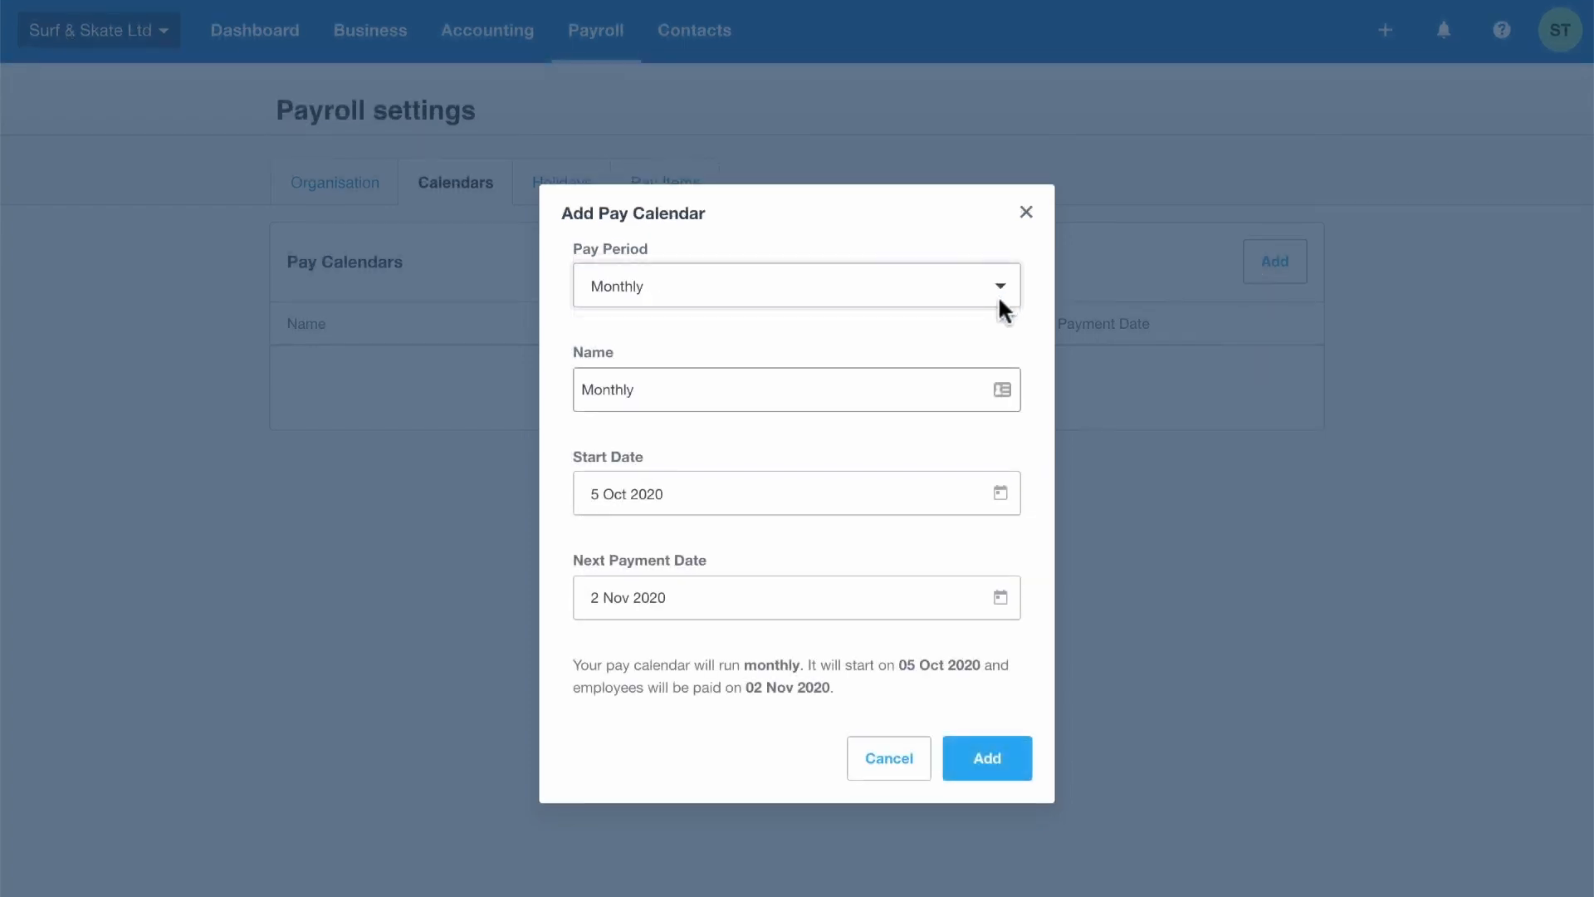
pyautogui.click(1009, 762)
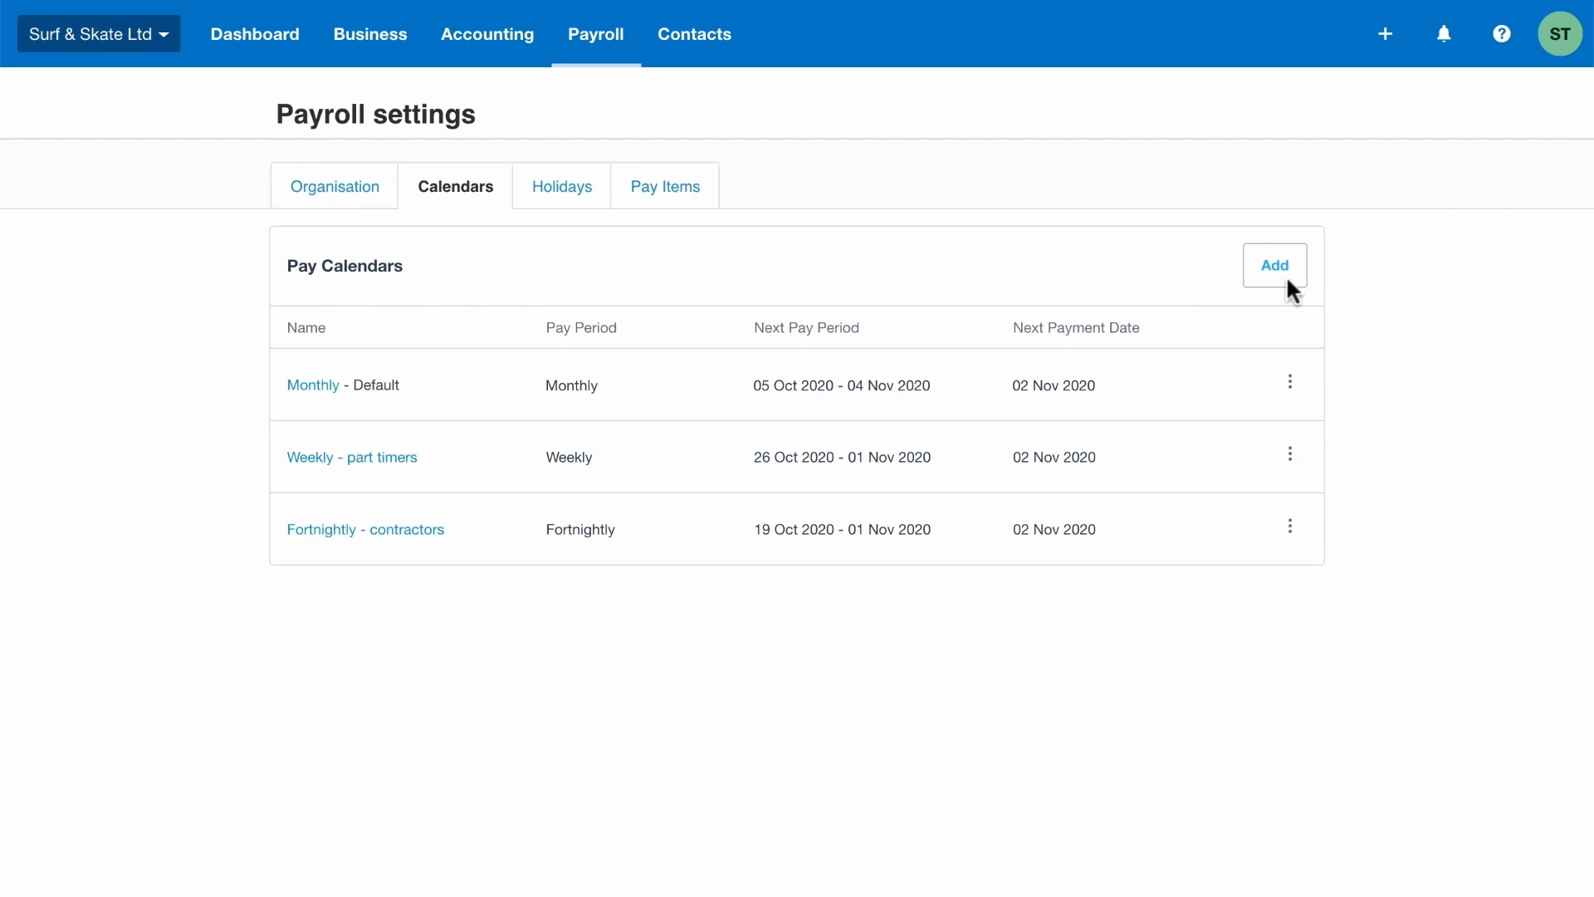
# Add a regular earnings pay item named Commission using expense account 480: Commission payment
pyautogui.click(669, 191)
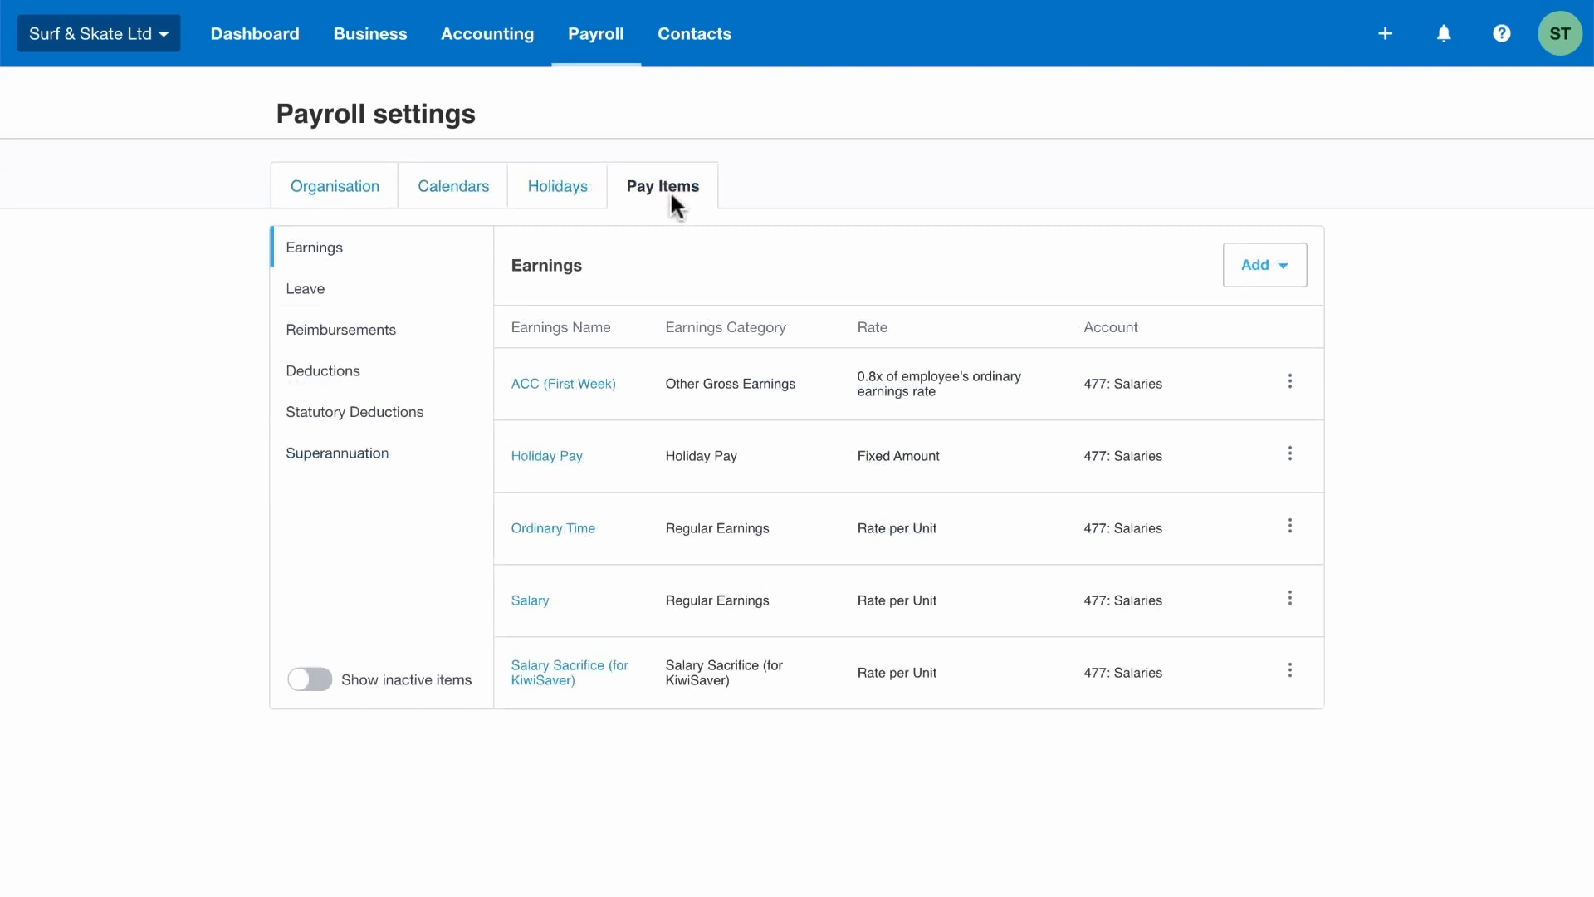
pyautogui.click(345, 380)
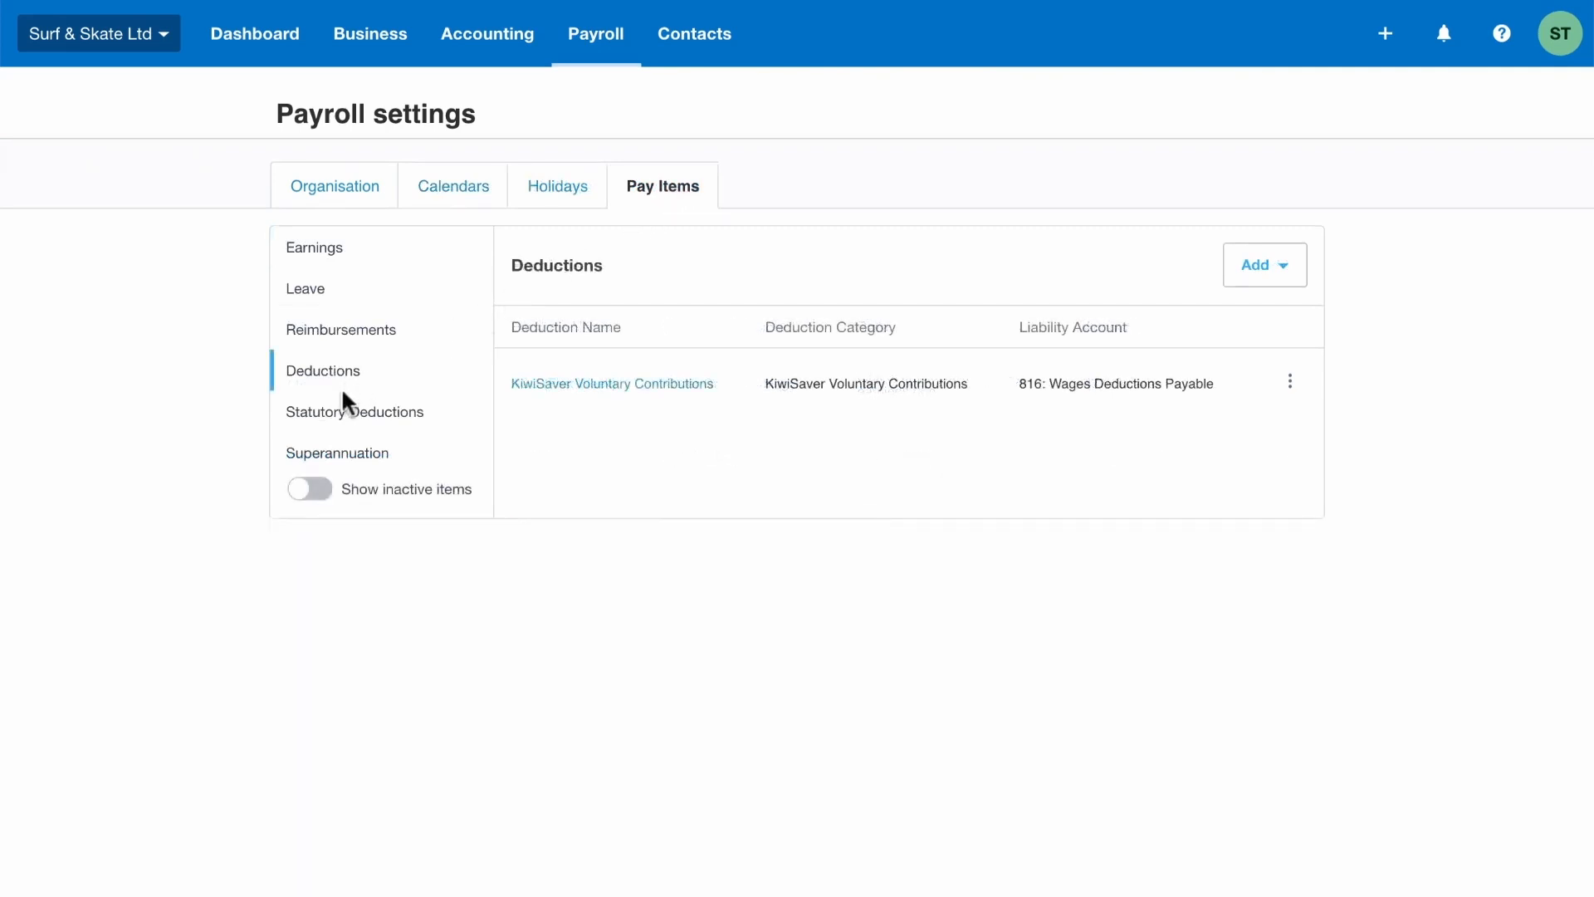
pyautogui.click(341, 455)
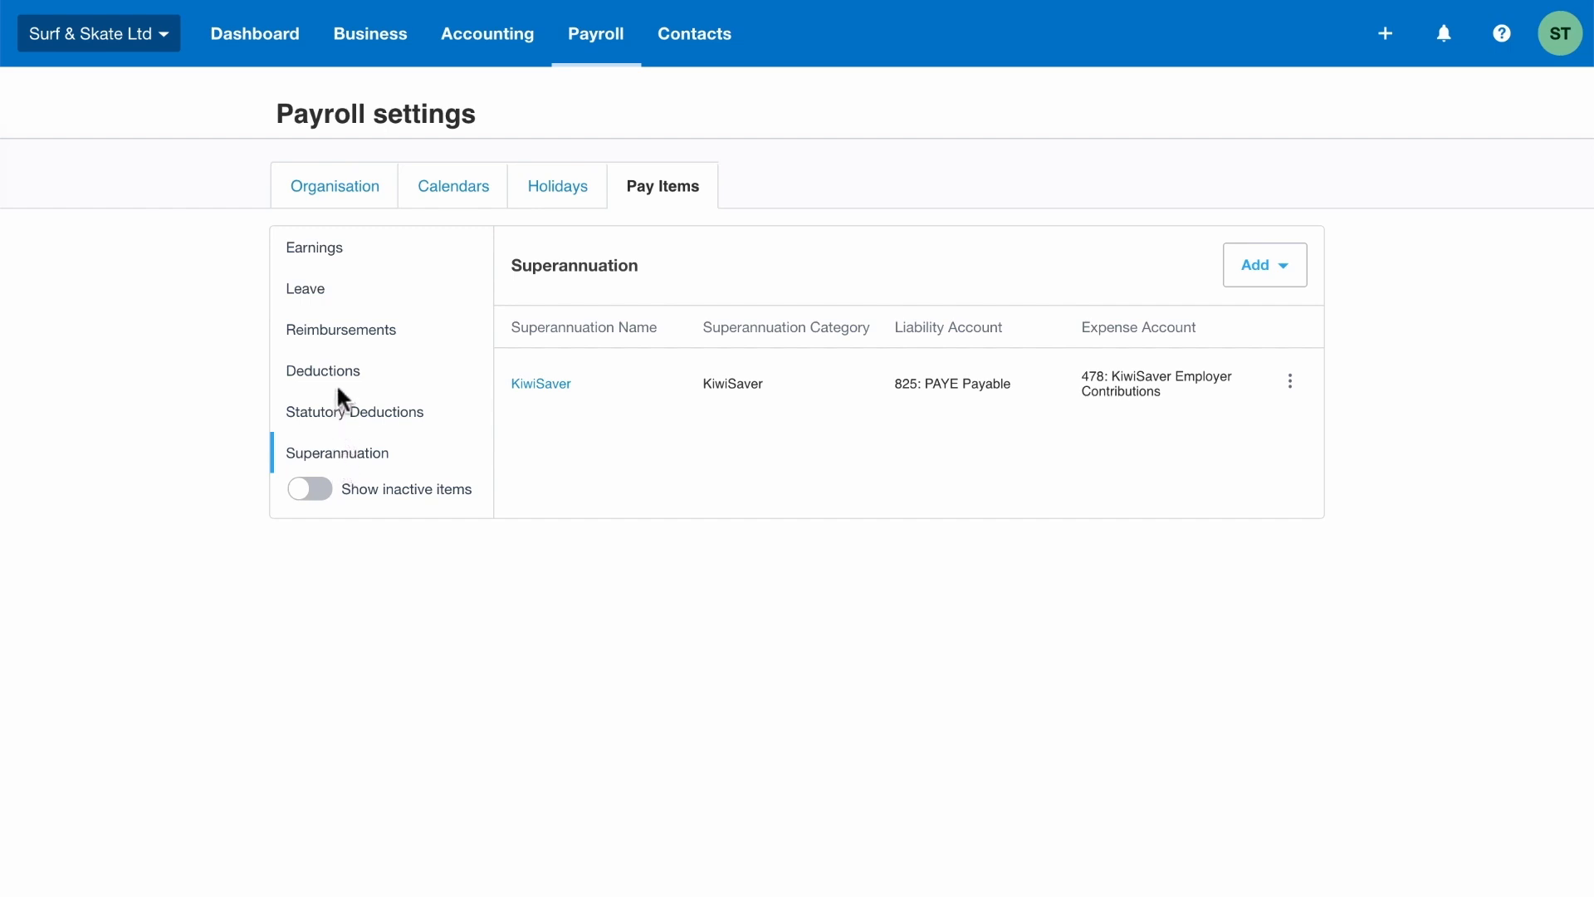
pyautogui.click(329, 253)
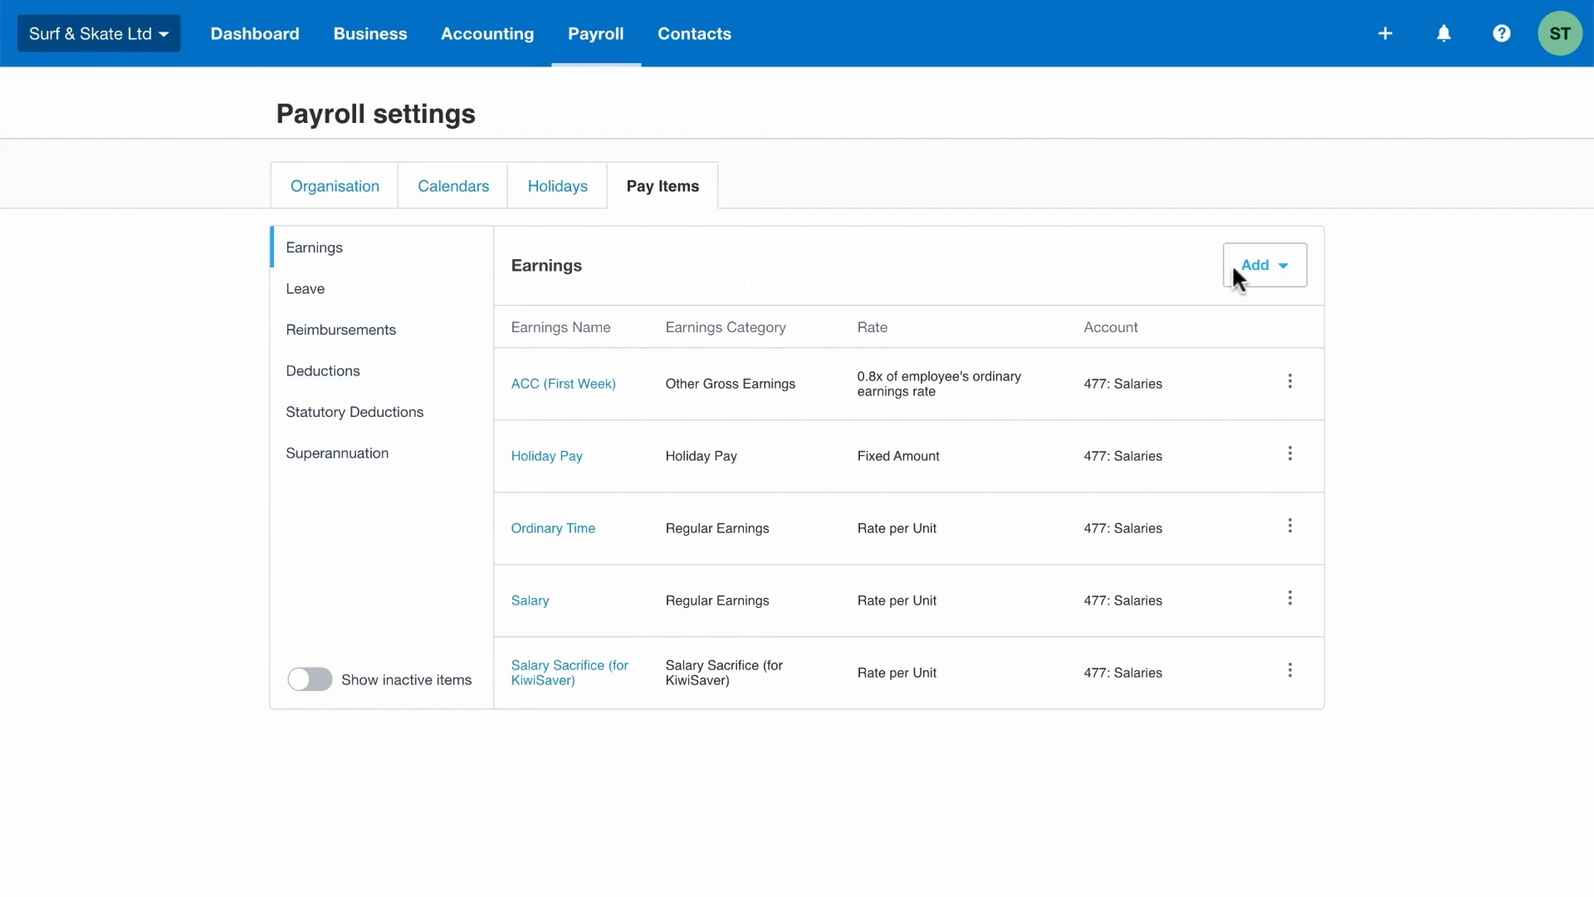
pyautogui.click(1286, 274)
pyautogui.click(1327, 322)
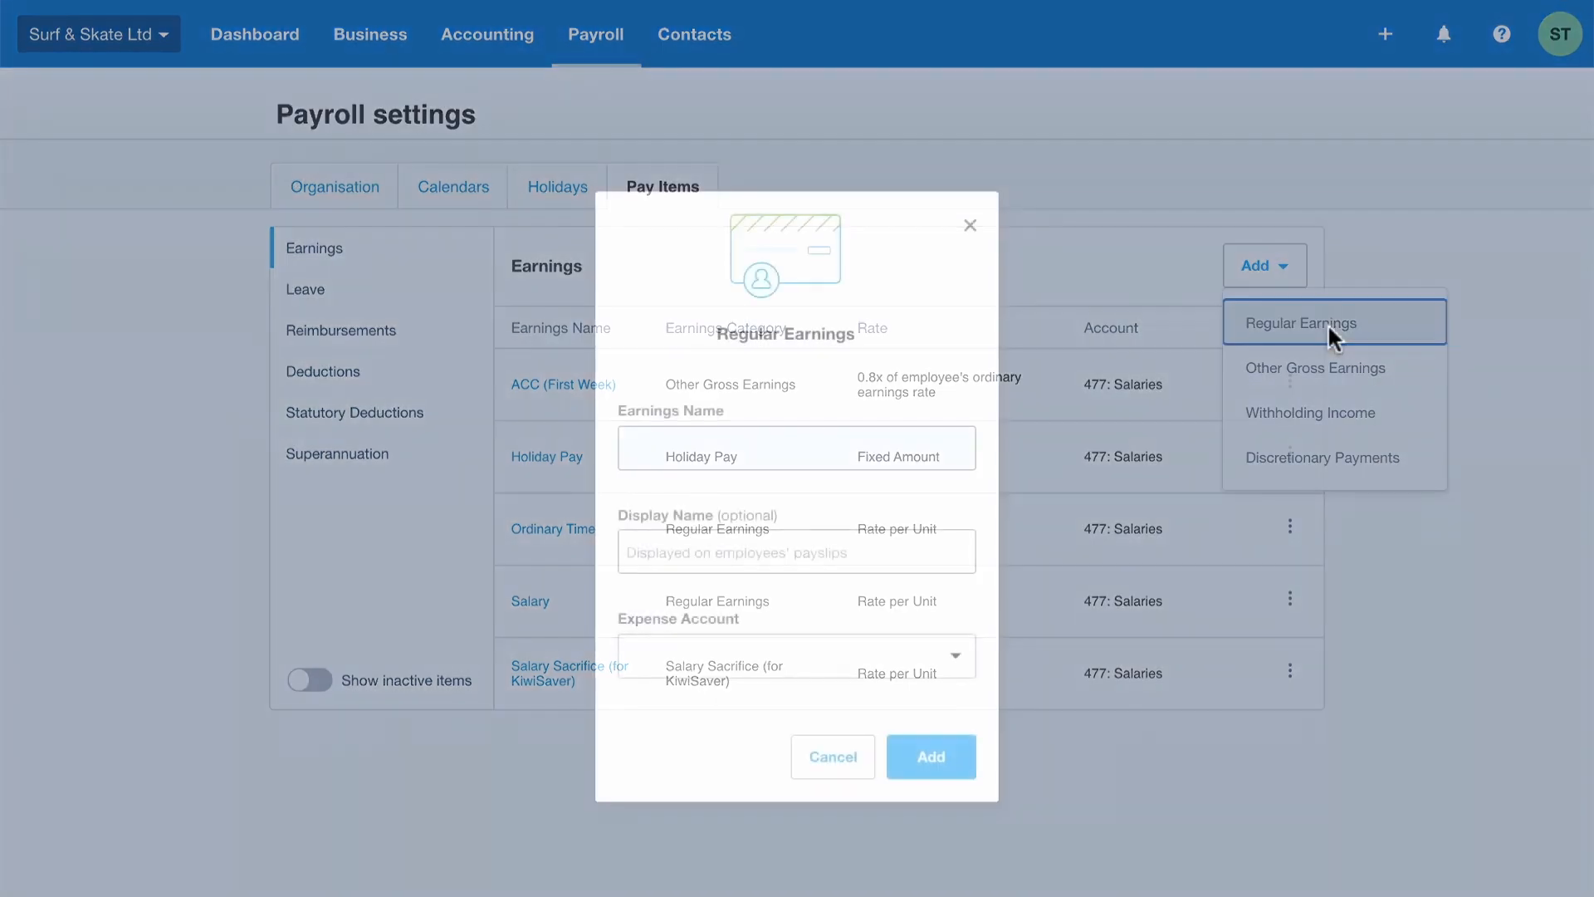
pyautogui.click(711, 446)
pyautogui.write('Commission')
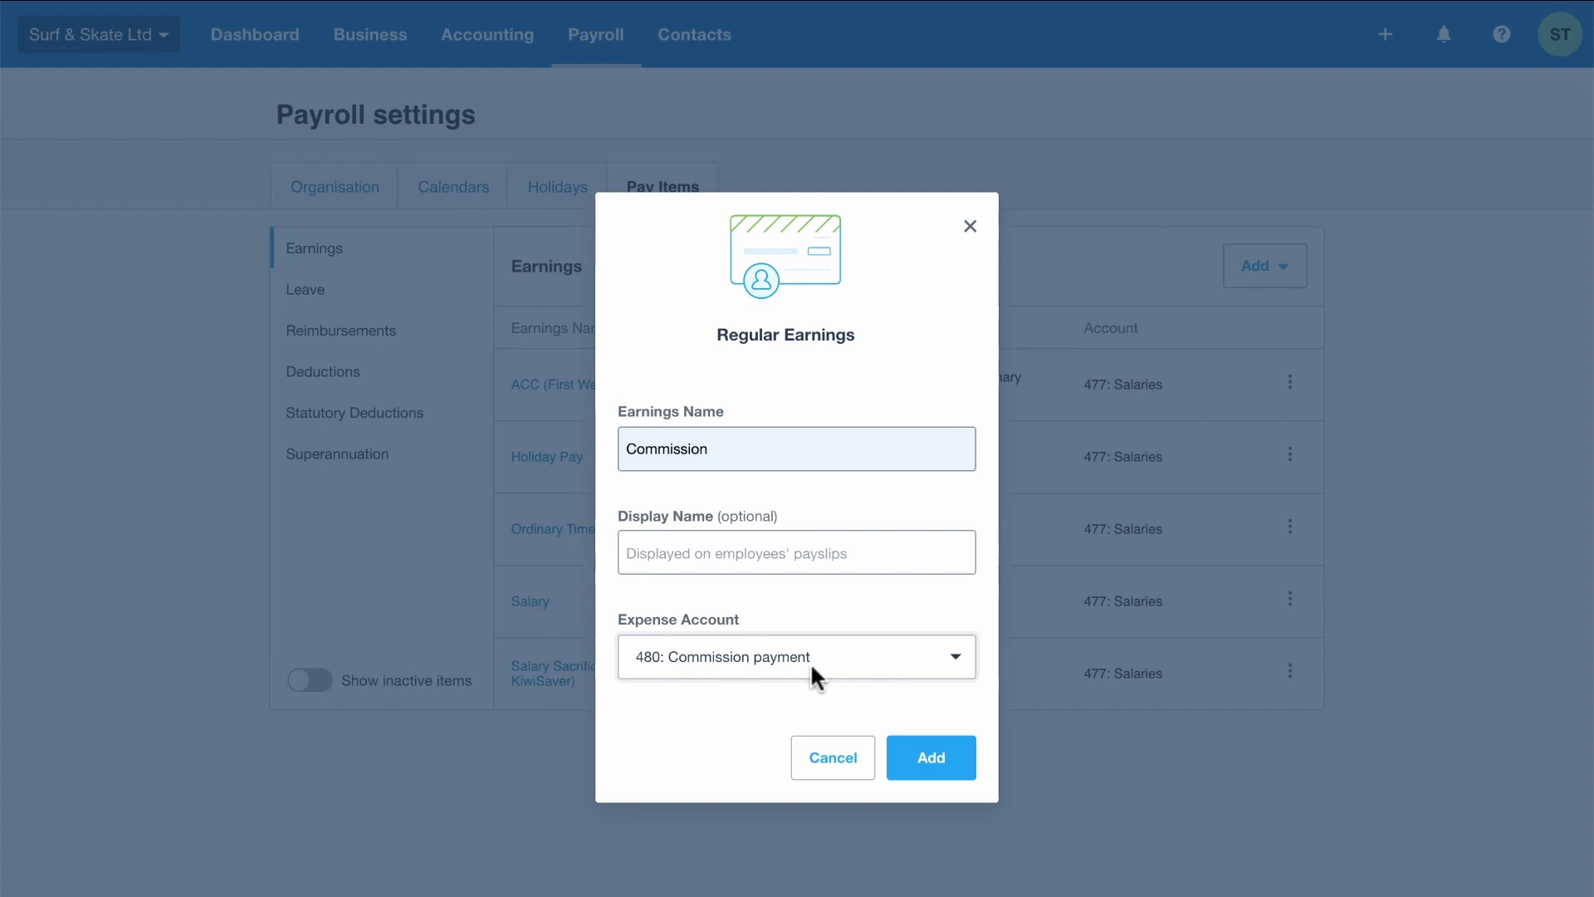
pyautogui.click(955, 762)
# Change the KiwiSaver statutory deduction's liability account to 827: Kiwisaver Liability and save
pyautogui.click(358, 410)
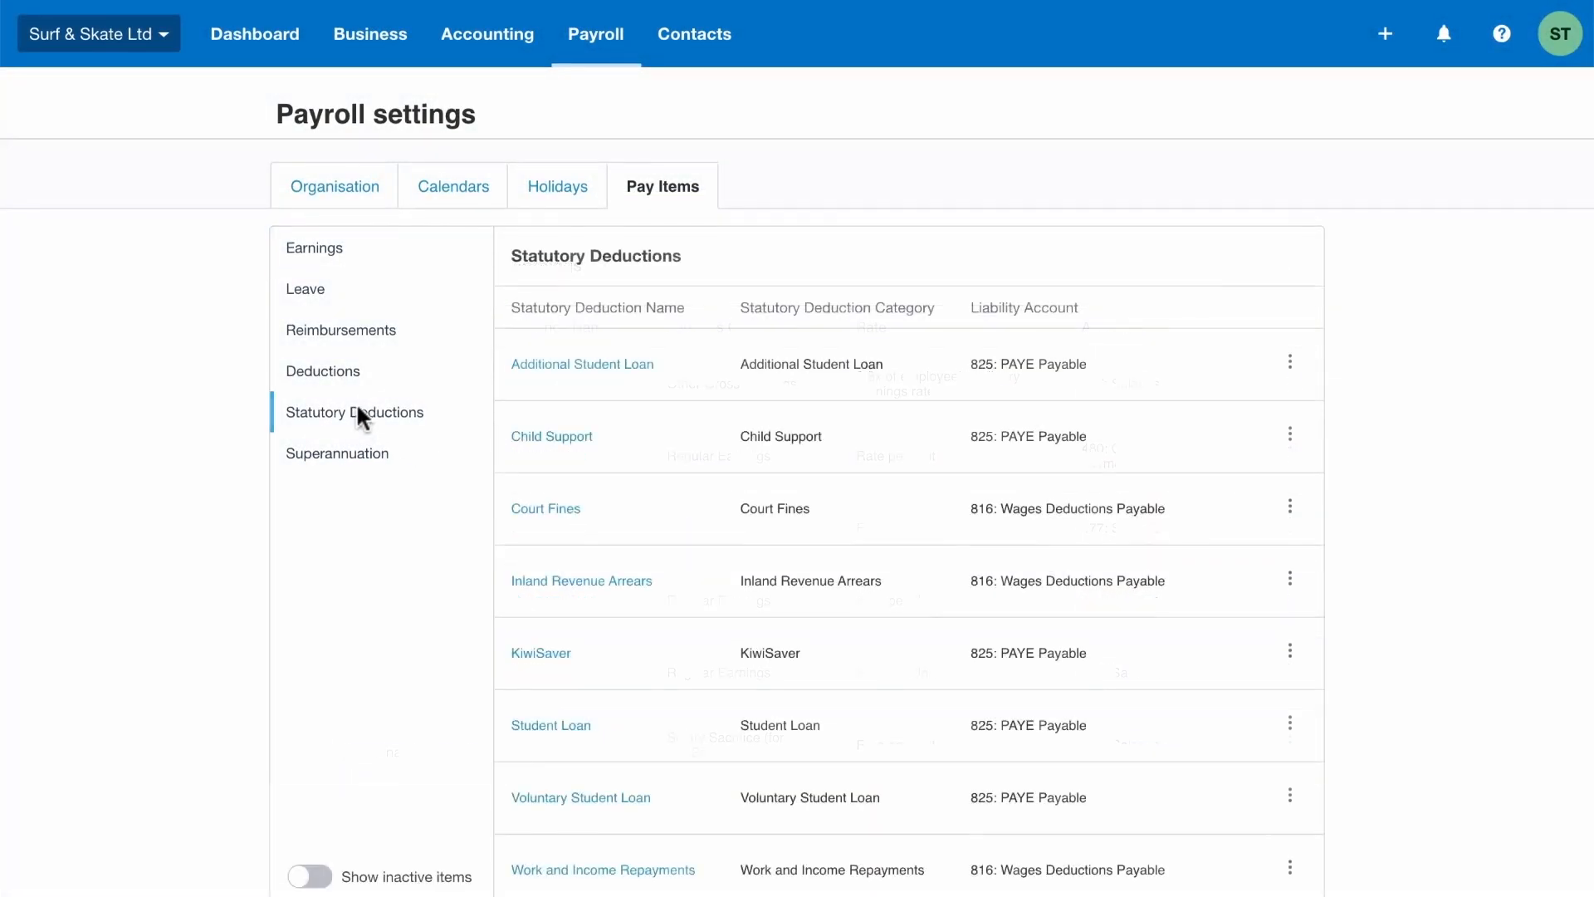
pyautogui.click(540, 652)
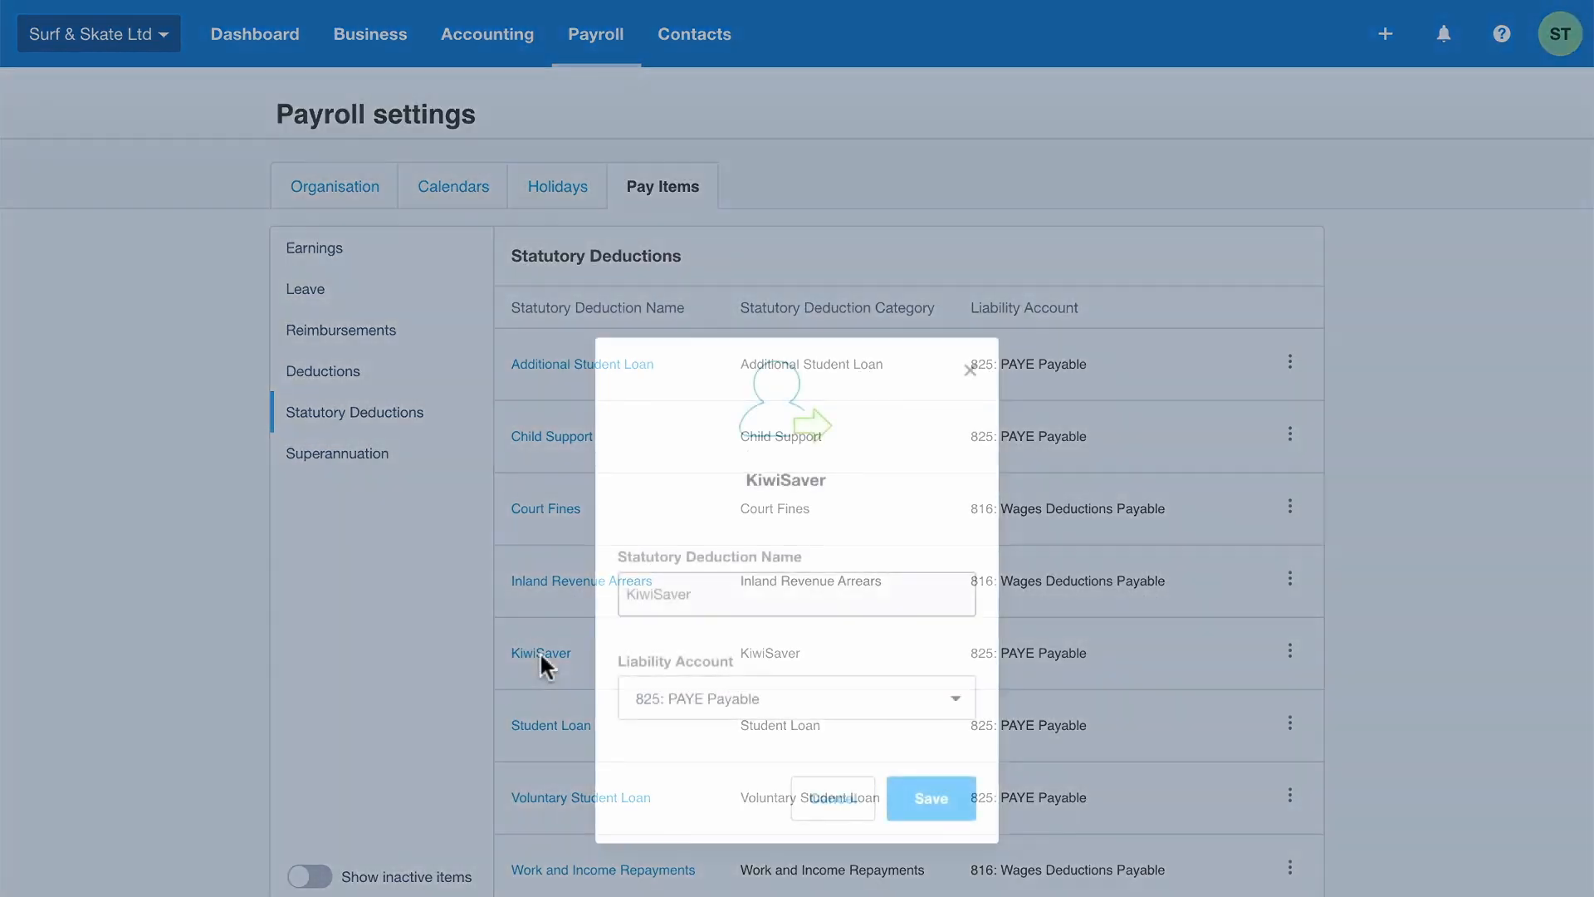
pyautogui.click(764, 701)
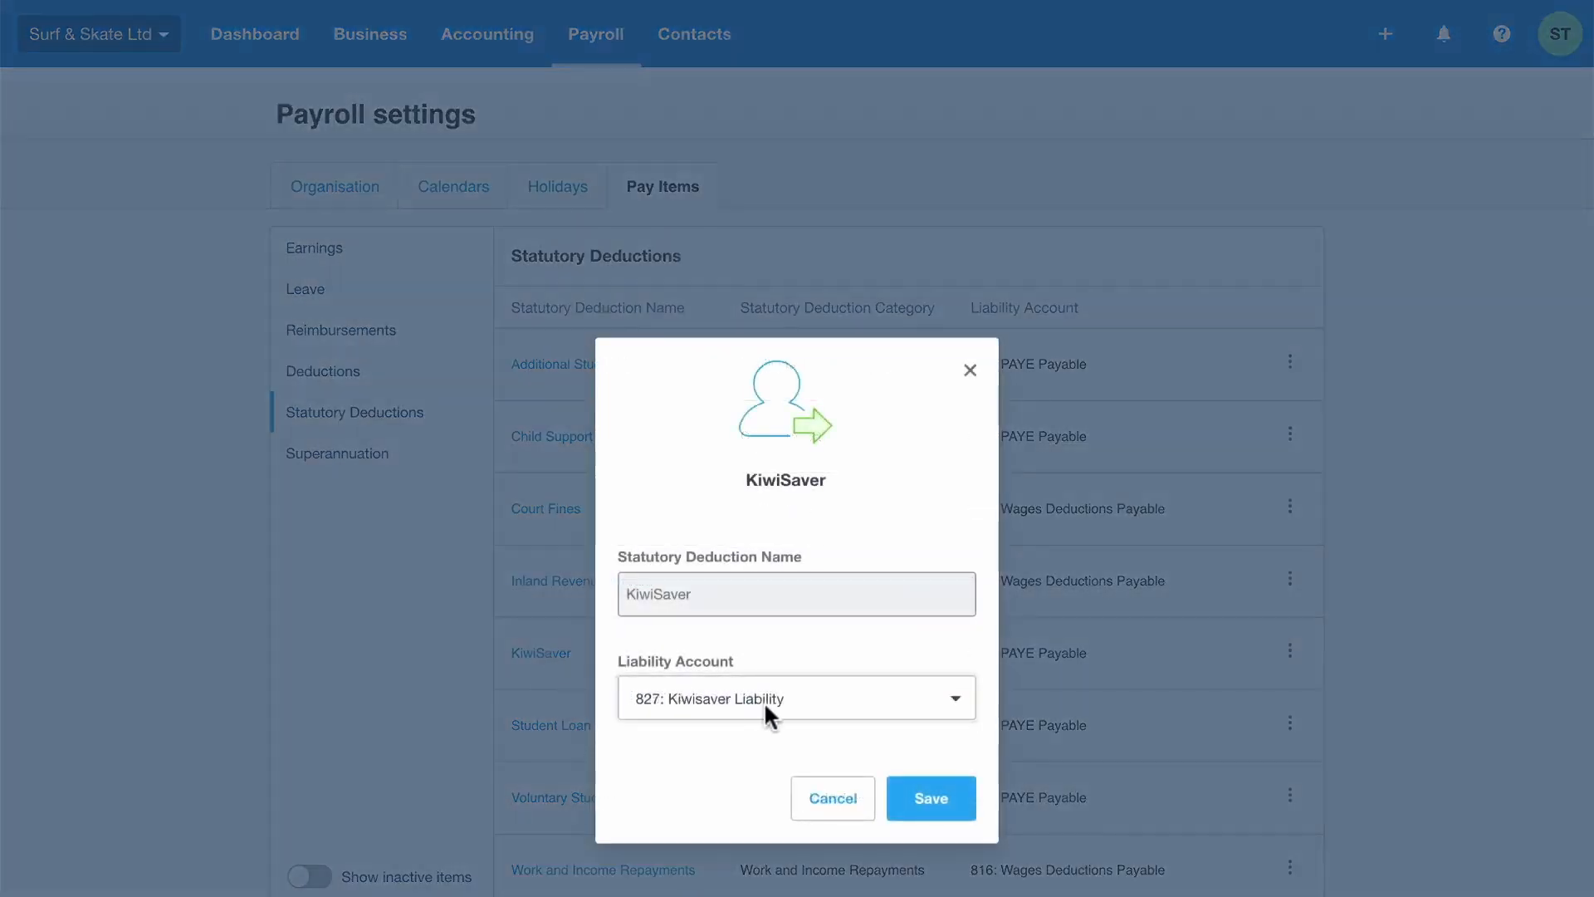
pyautogui.click(932, 798)
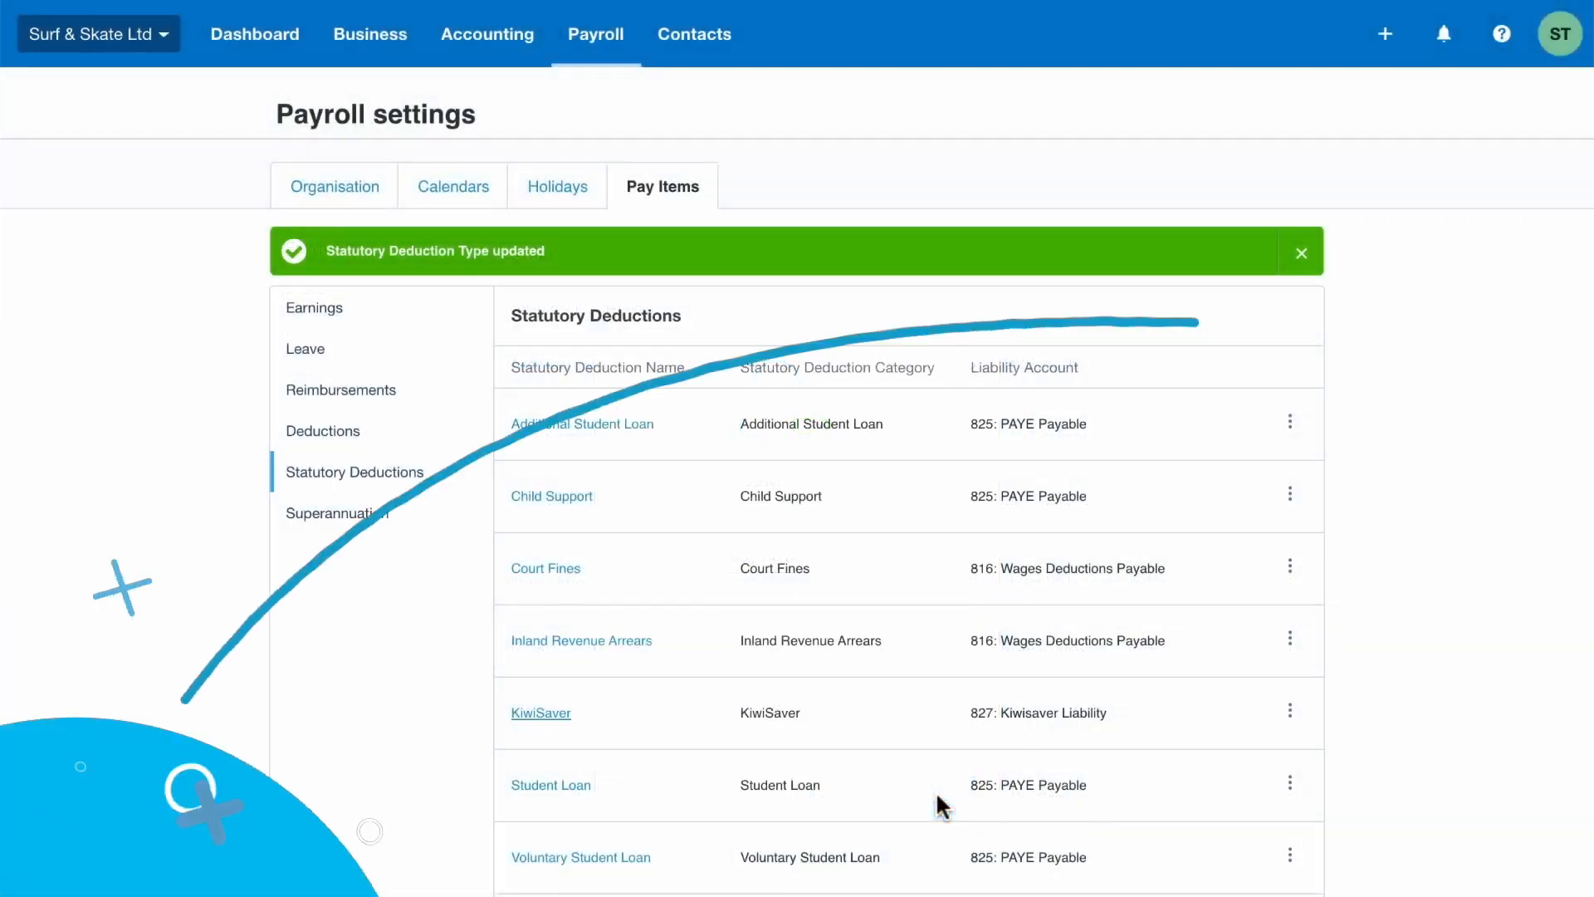